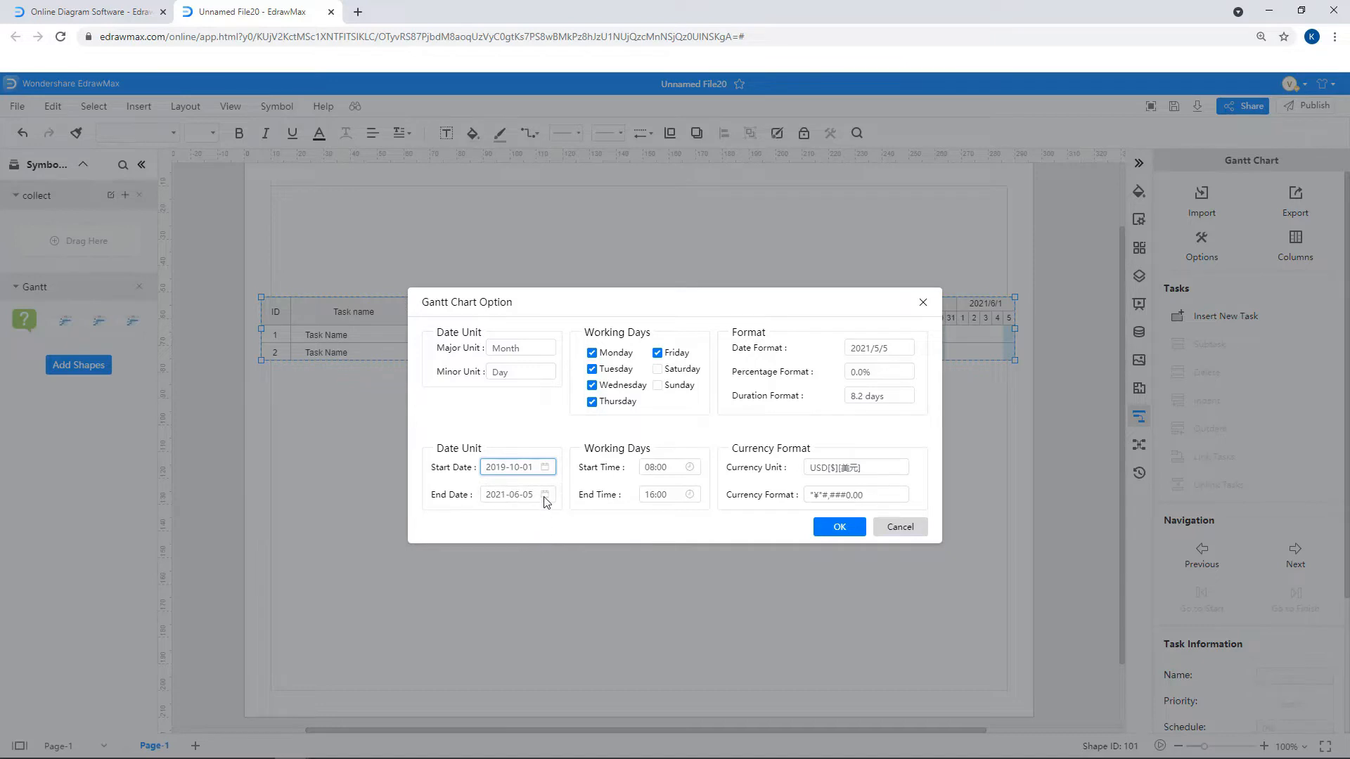
# Step: Set the Gantt chart's end date to 2019-10-30 and apply the chart options
pyautogui.click(546, 496)
pyautogui.click(562, 518)
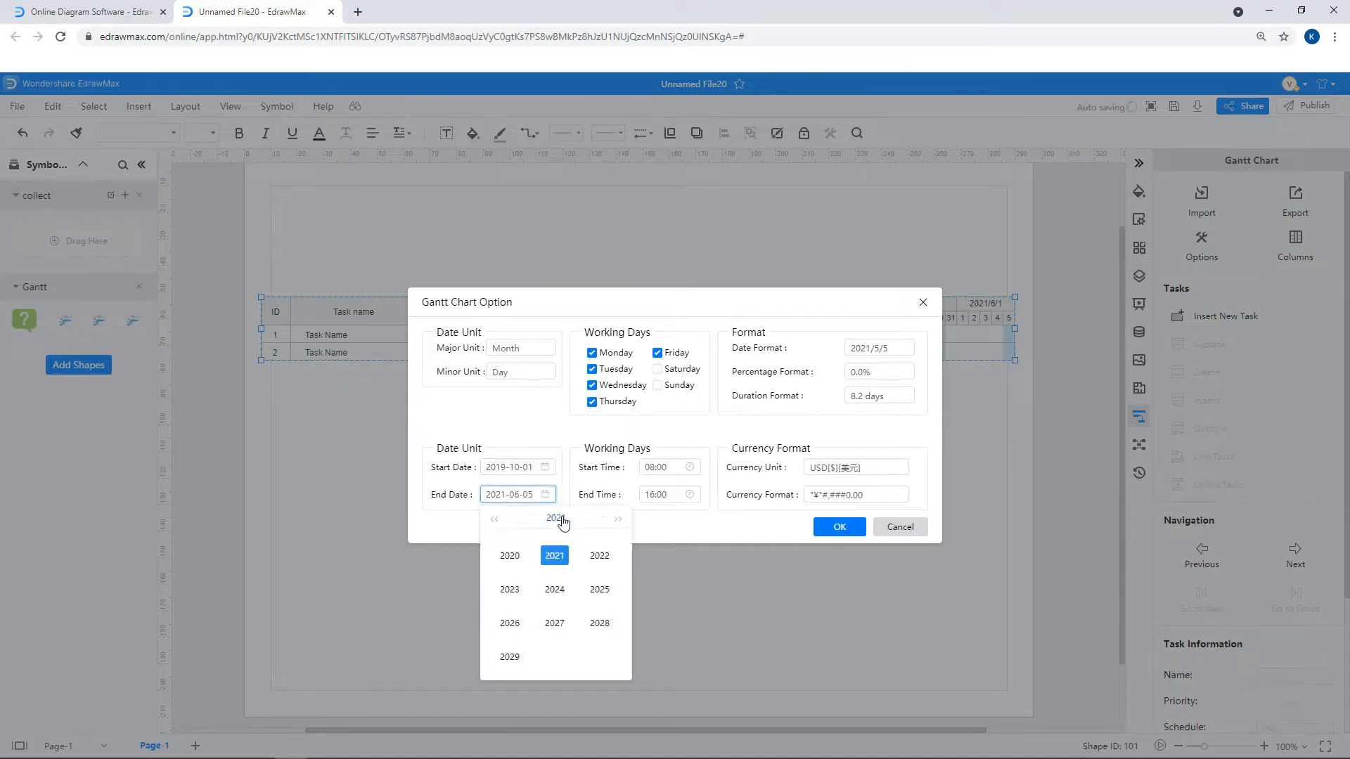
pyautogui.click(495, 520)
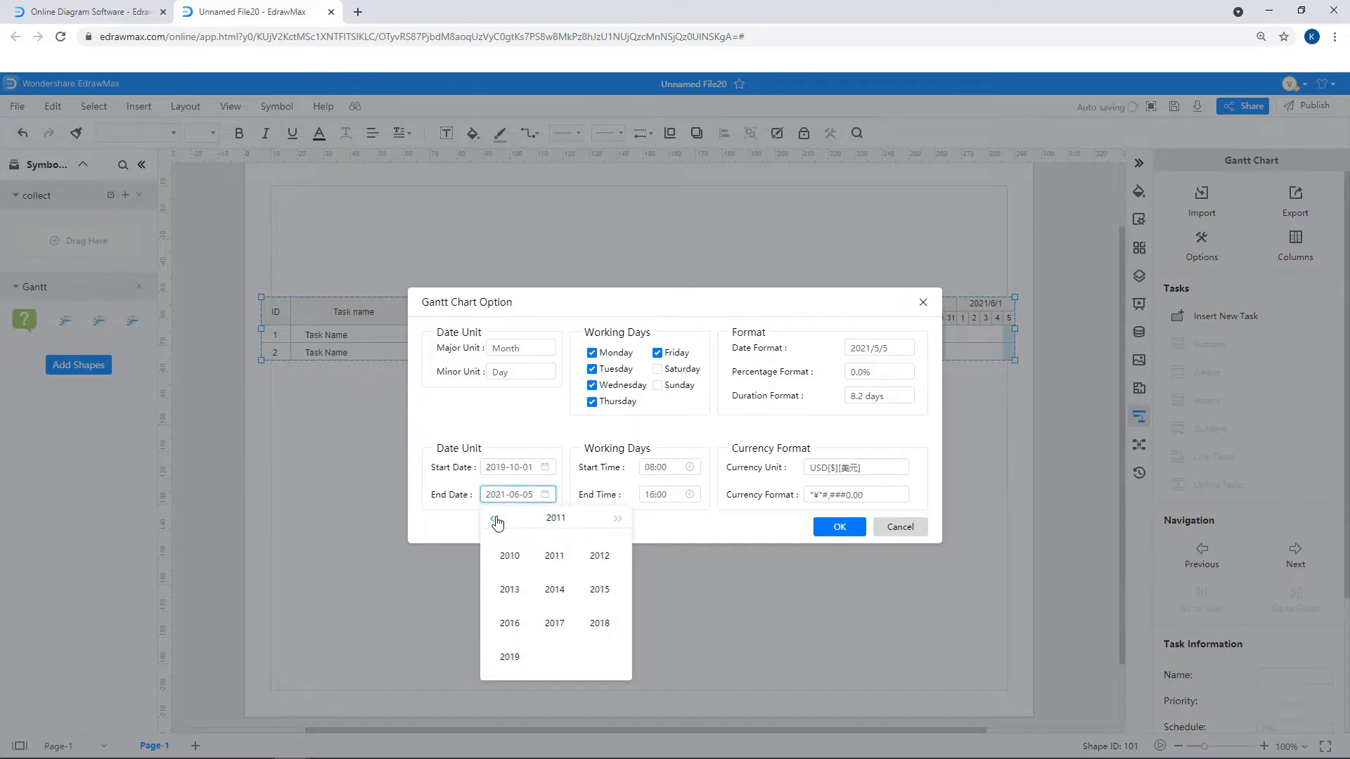
pyautogui.click(509, 656)
pyautogui.click(507, 659)
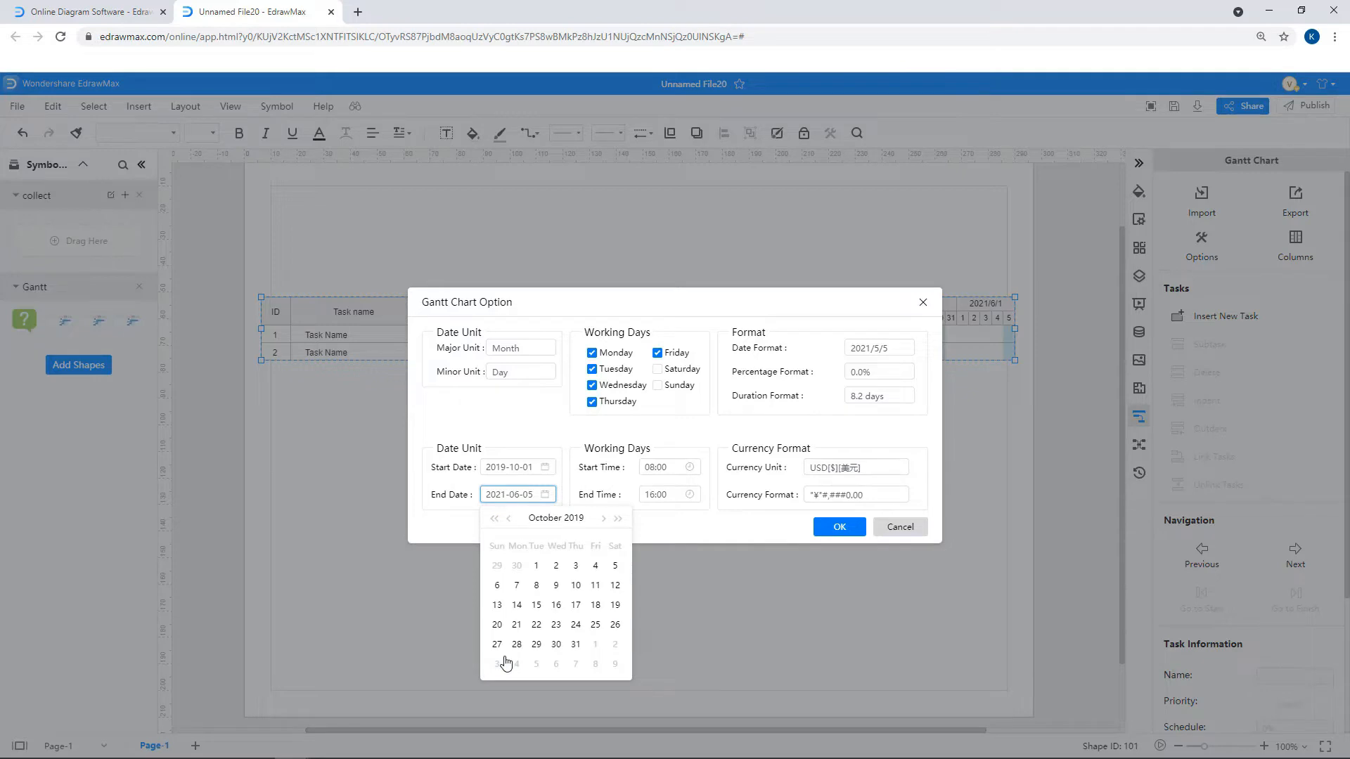
pyautogui.click(555, 646)
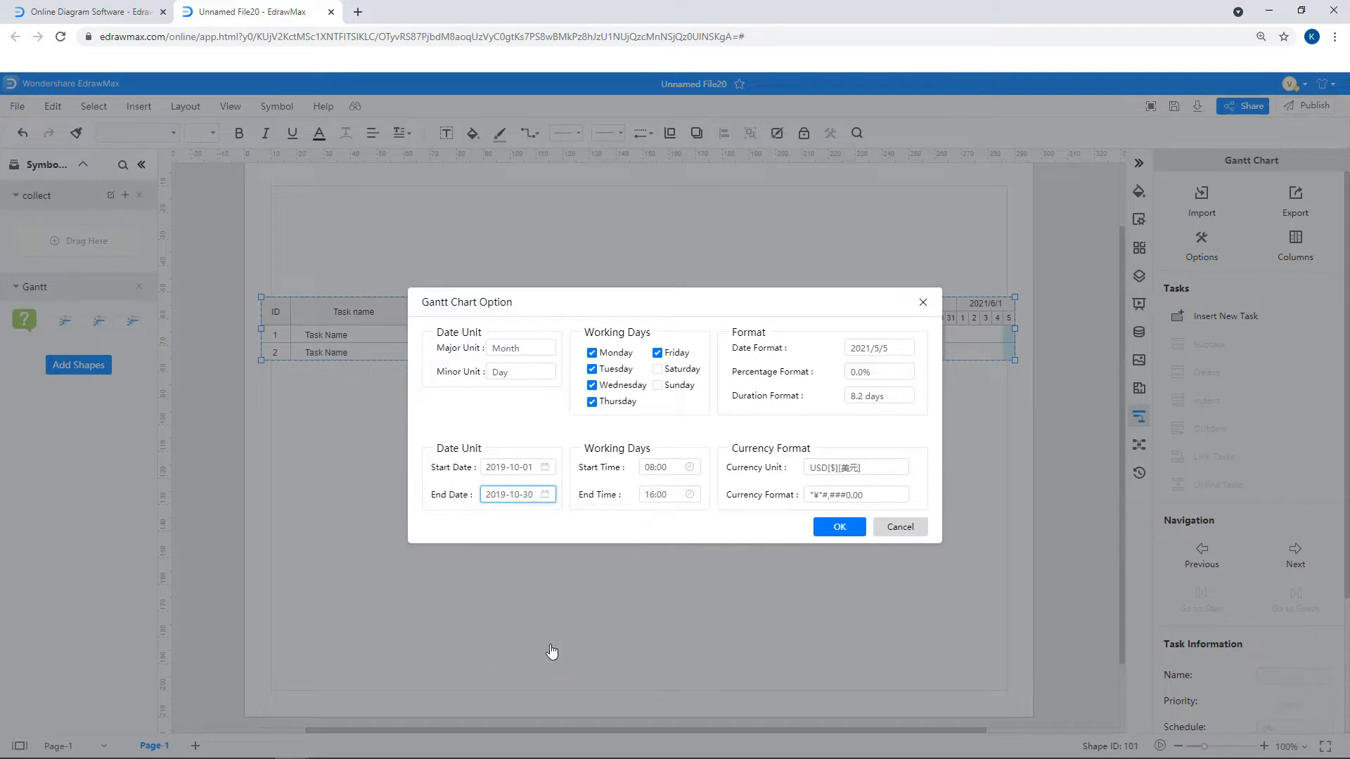
pyautogui.click(828, 533)
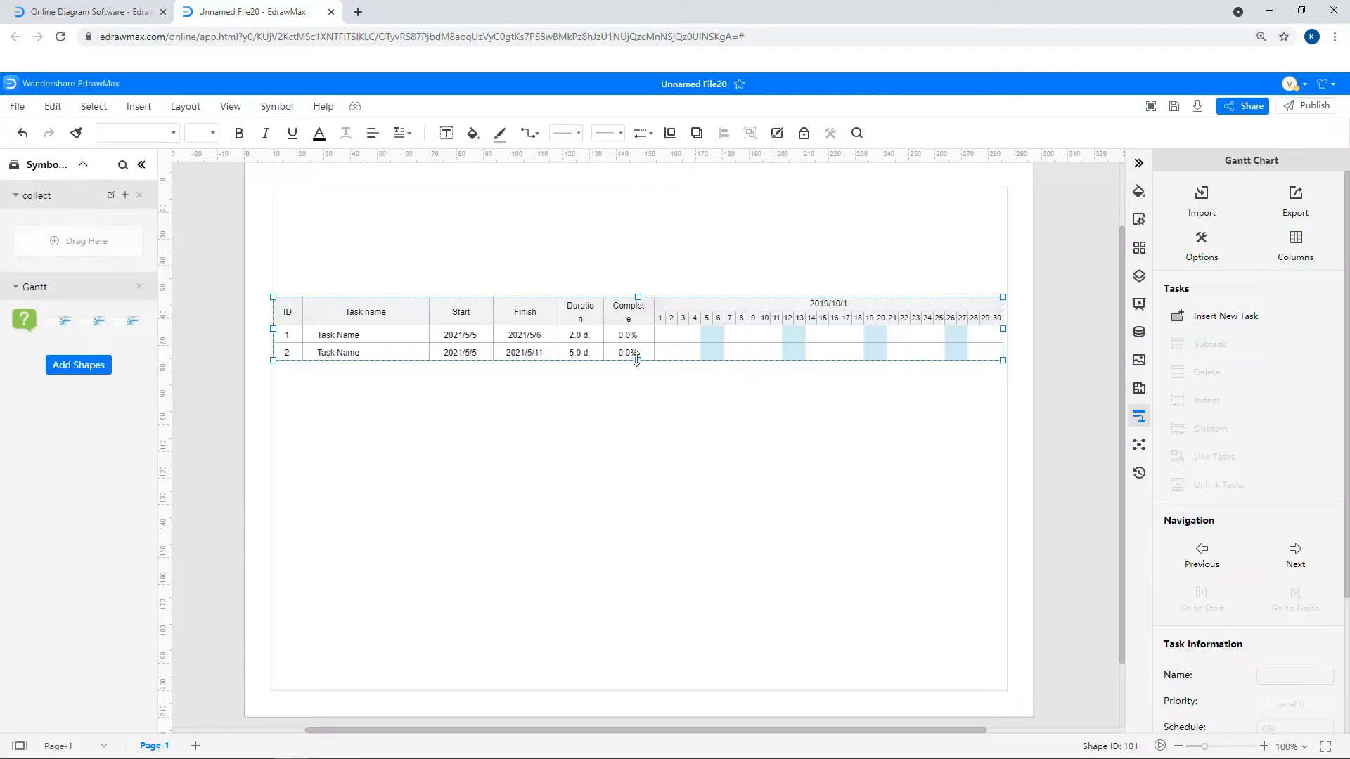
# Step: Stretch the Gantt chart to roughly three times its height and move it up near the page's upper margin
pyautogui.moveTo(637, 360); pyautogui.dragTo(637, 485)
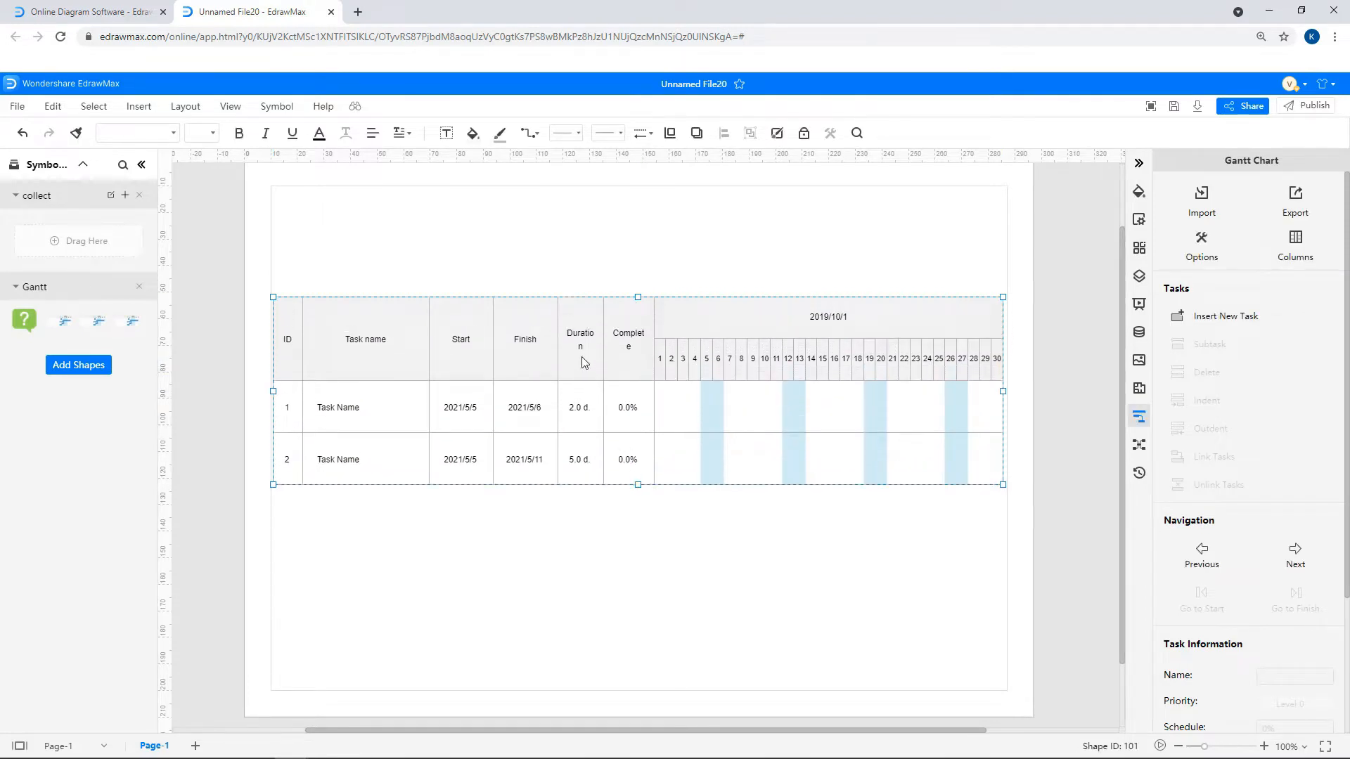
pyautogui.moveTo(569, 303); pyautogui.dragTo(568, 225)
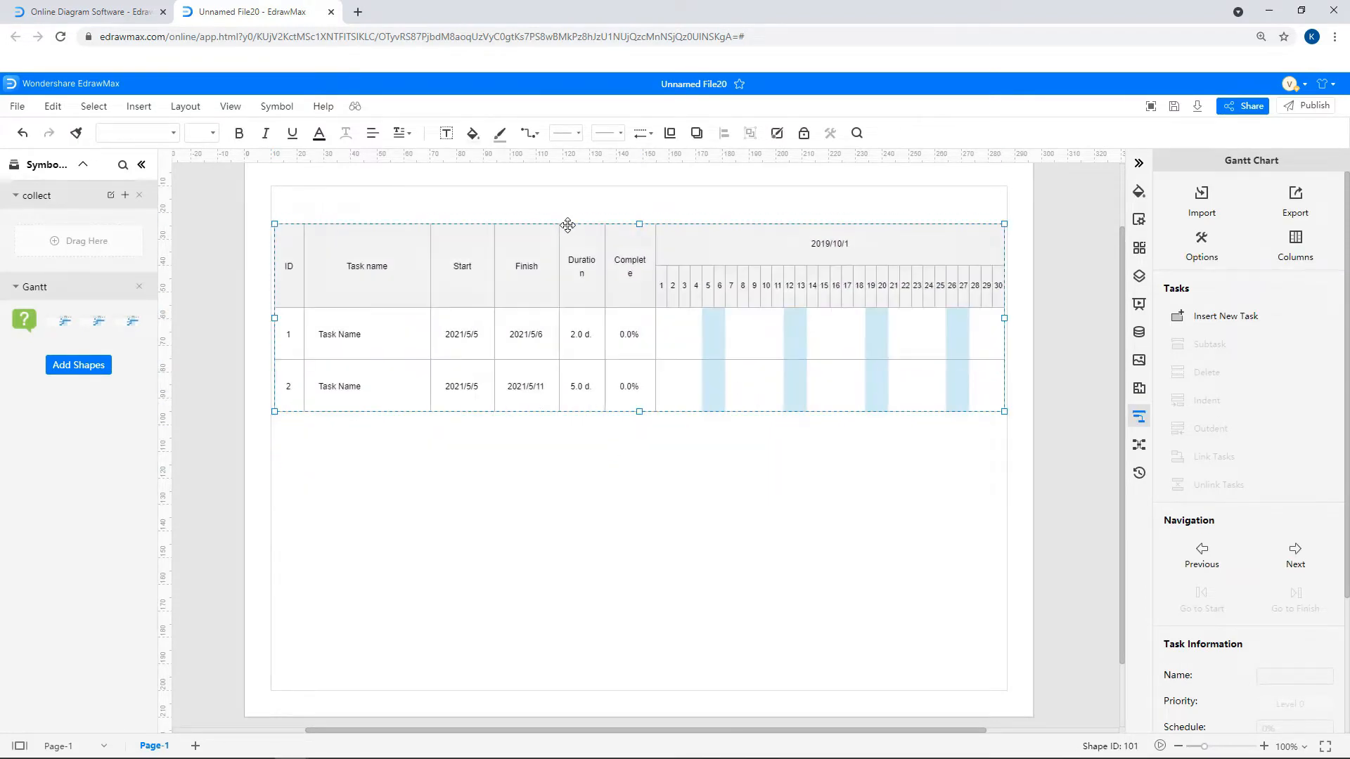
# Step: Add two subtasks under task 1
pyautogui.click(443, 334)
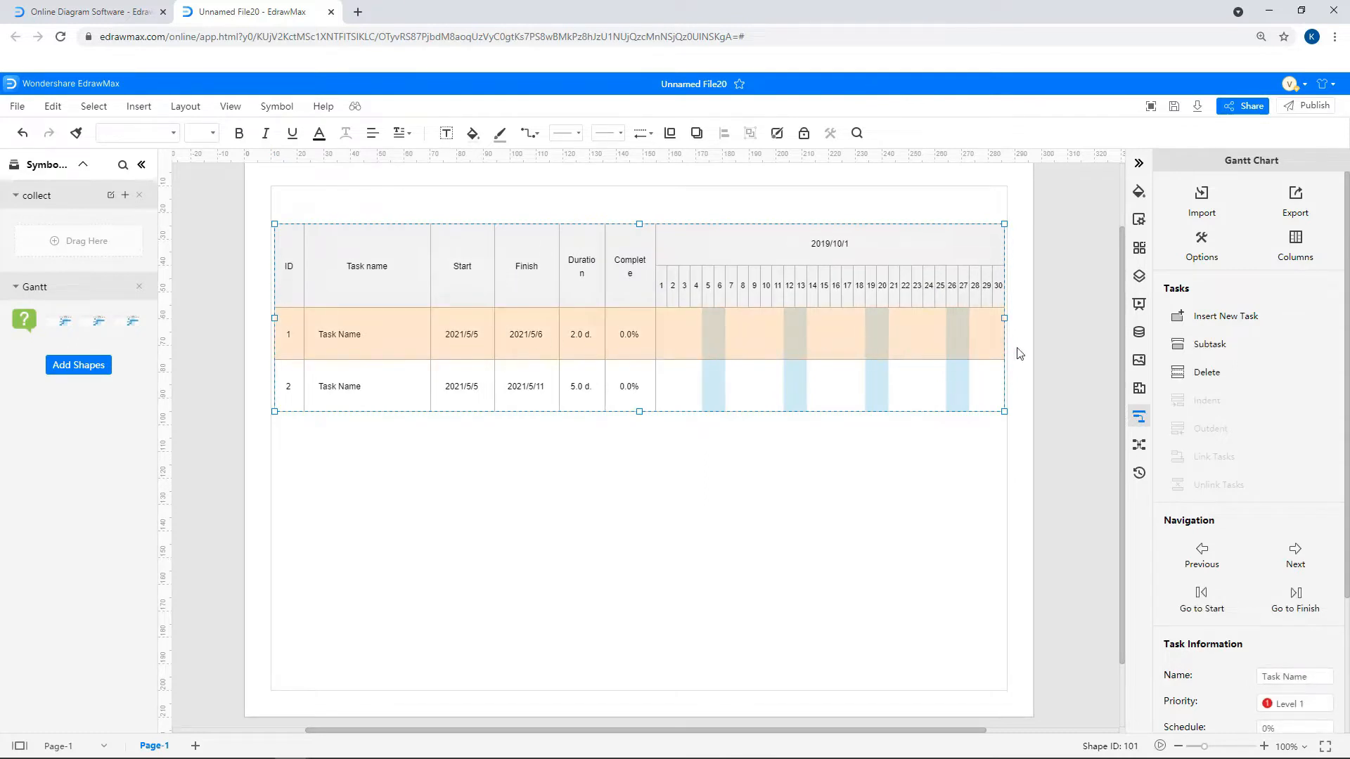
pyautogui.click(1205, 349)
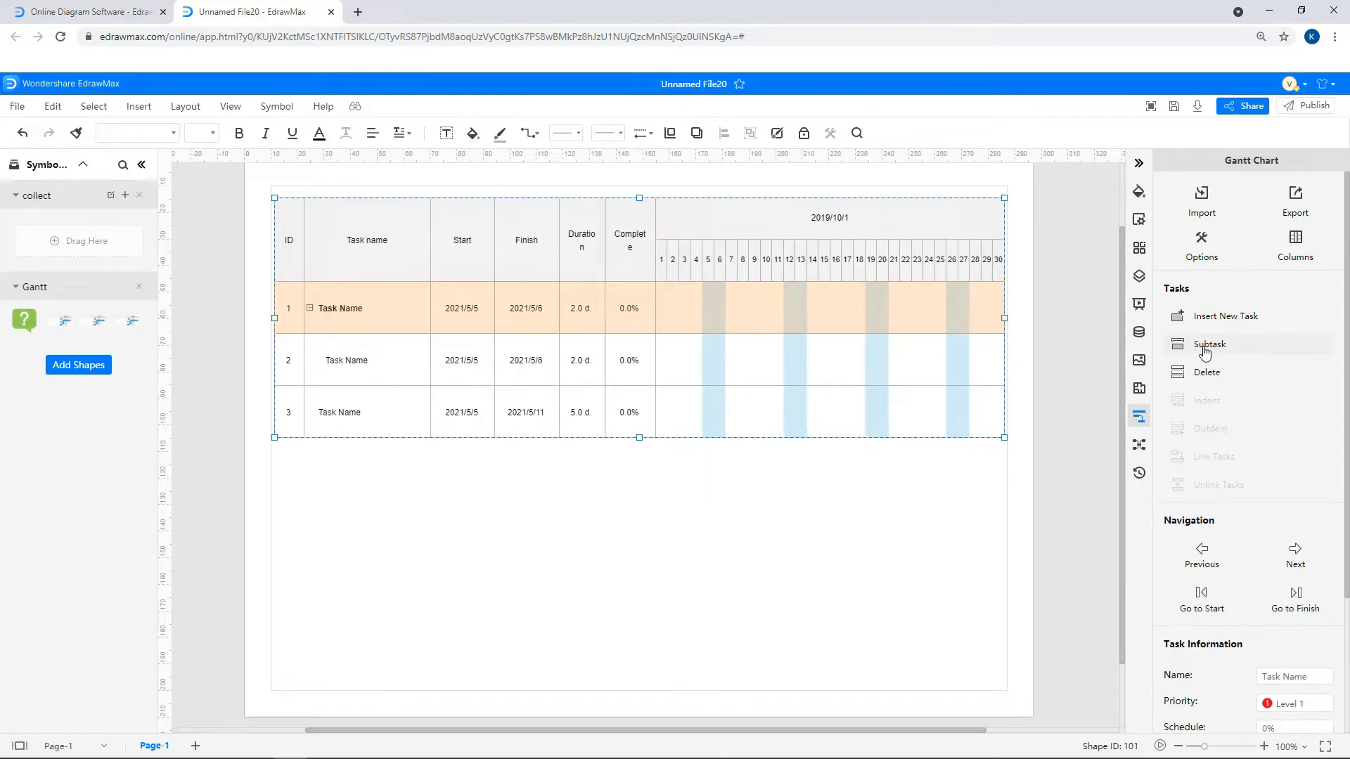
pyautogui.click(1205, 348)
# Step: Set the start date of task 2, the first subtask, to 2019-10-01
pyautogui.click(709, 329)
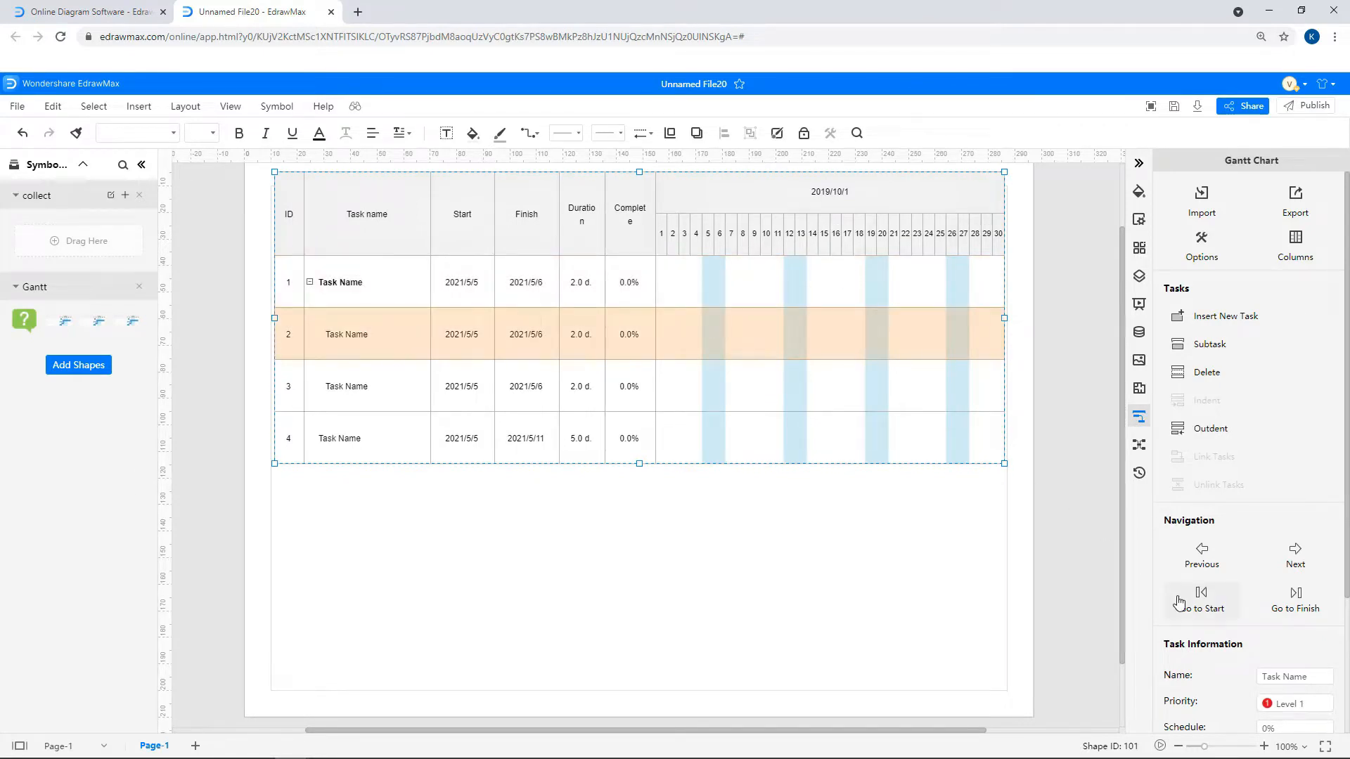
pyautogui.scroll(-3, 1209, 598)
pyautogui.click(1322, 579)
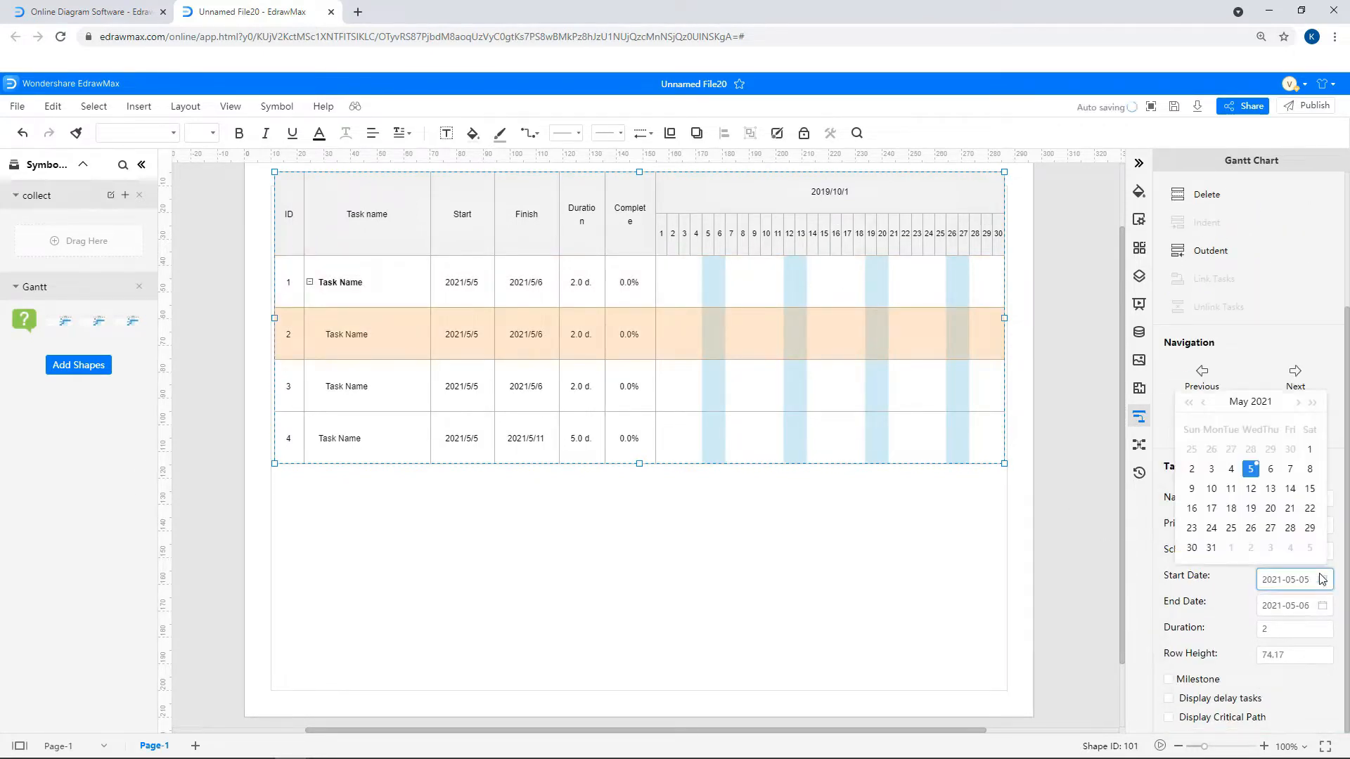
pyautogui.click(1261, 402)
pyautogui.click(1187, 404)
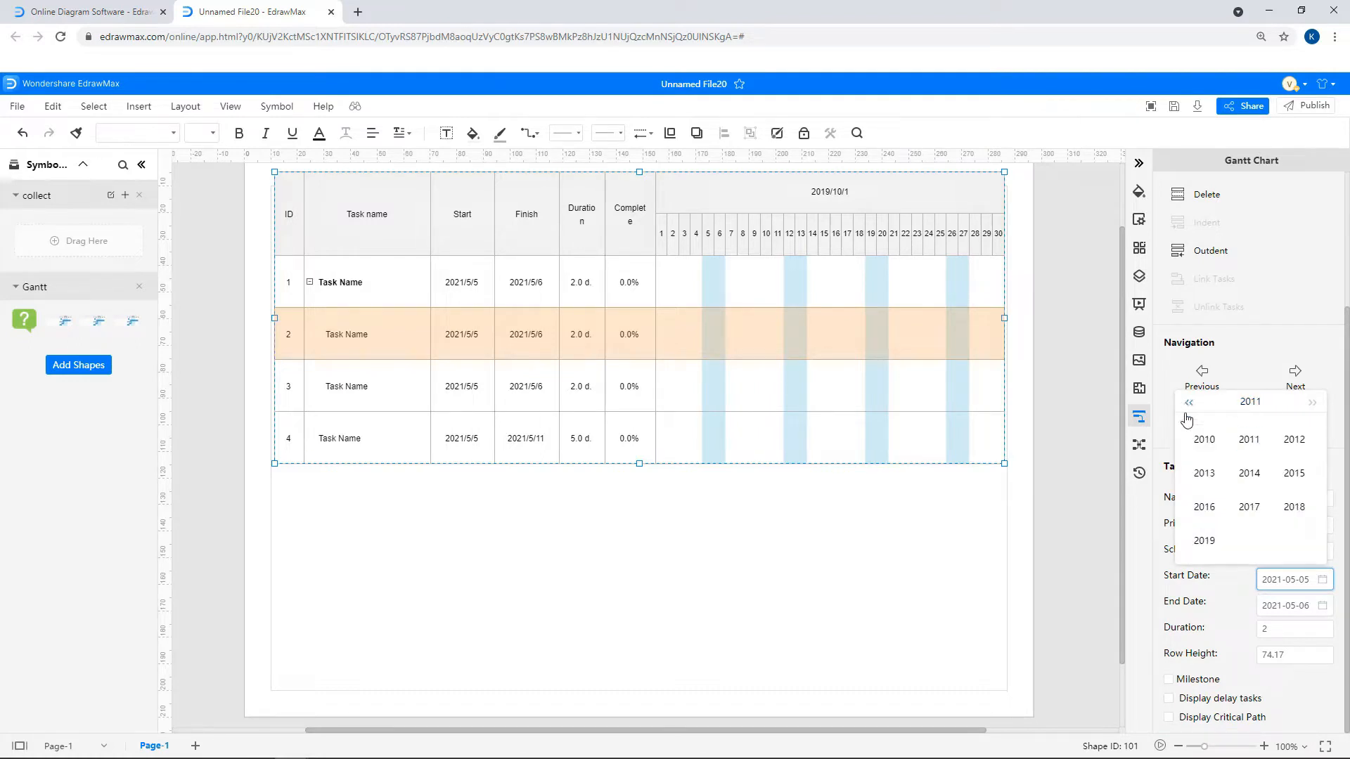
pyautogui.click(1205, 539)
pyautogui.click(1205, 538)
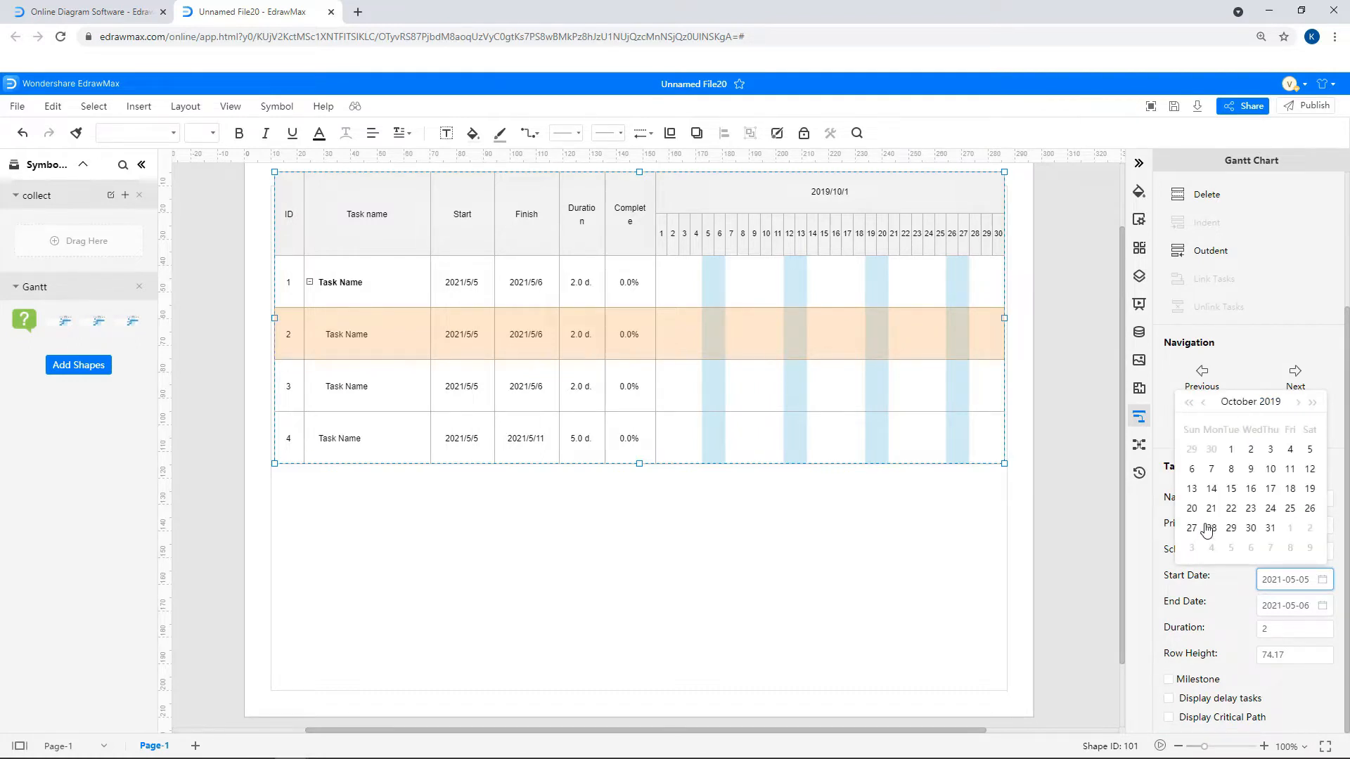
pyautogui.click(1231, 450)
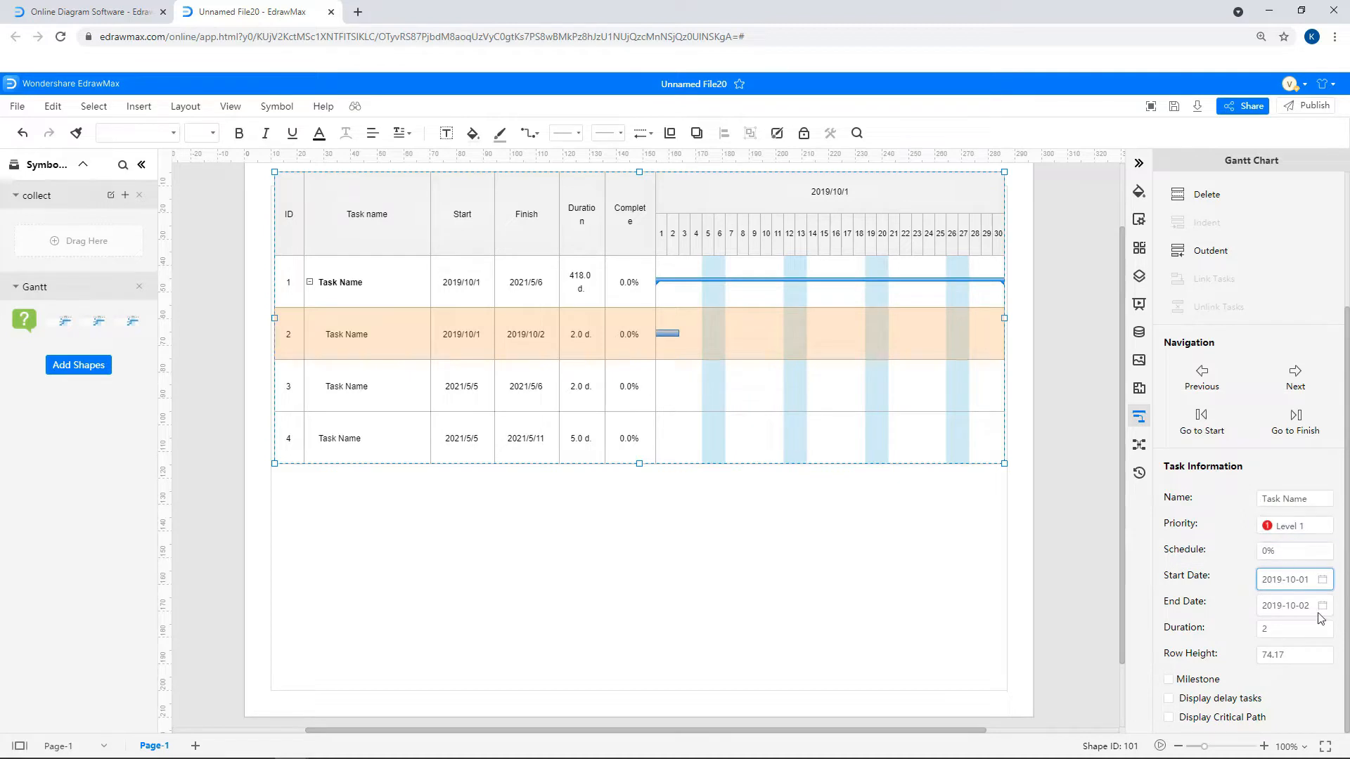
# Step: Set the start date of task 3, the second subtask, to 2019-10-03
pyautogui.click(818, 403)
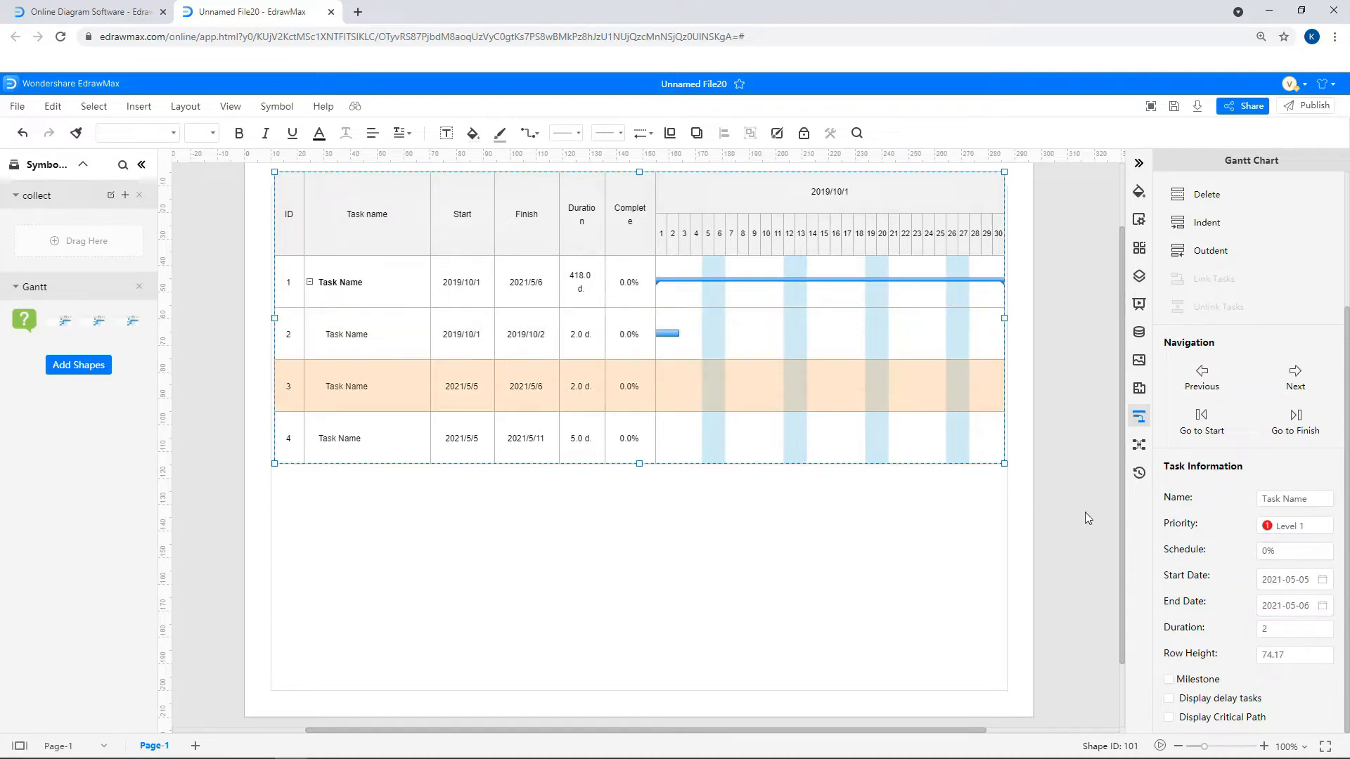
pyautogui.click(1324, 587)
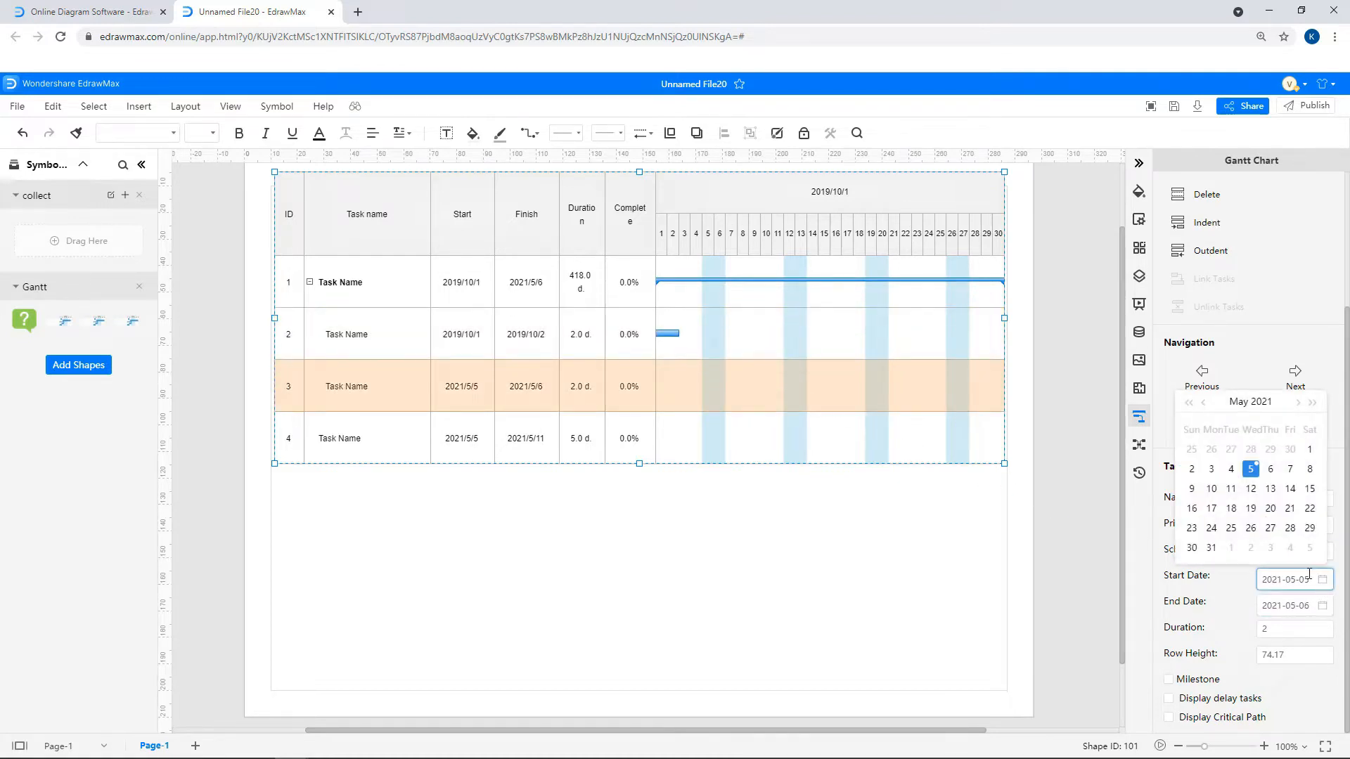
pyautogui.click(1252, 404)
pyautogui.click(1188, 402)
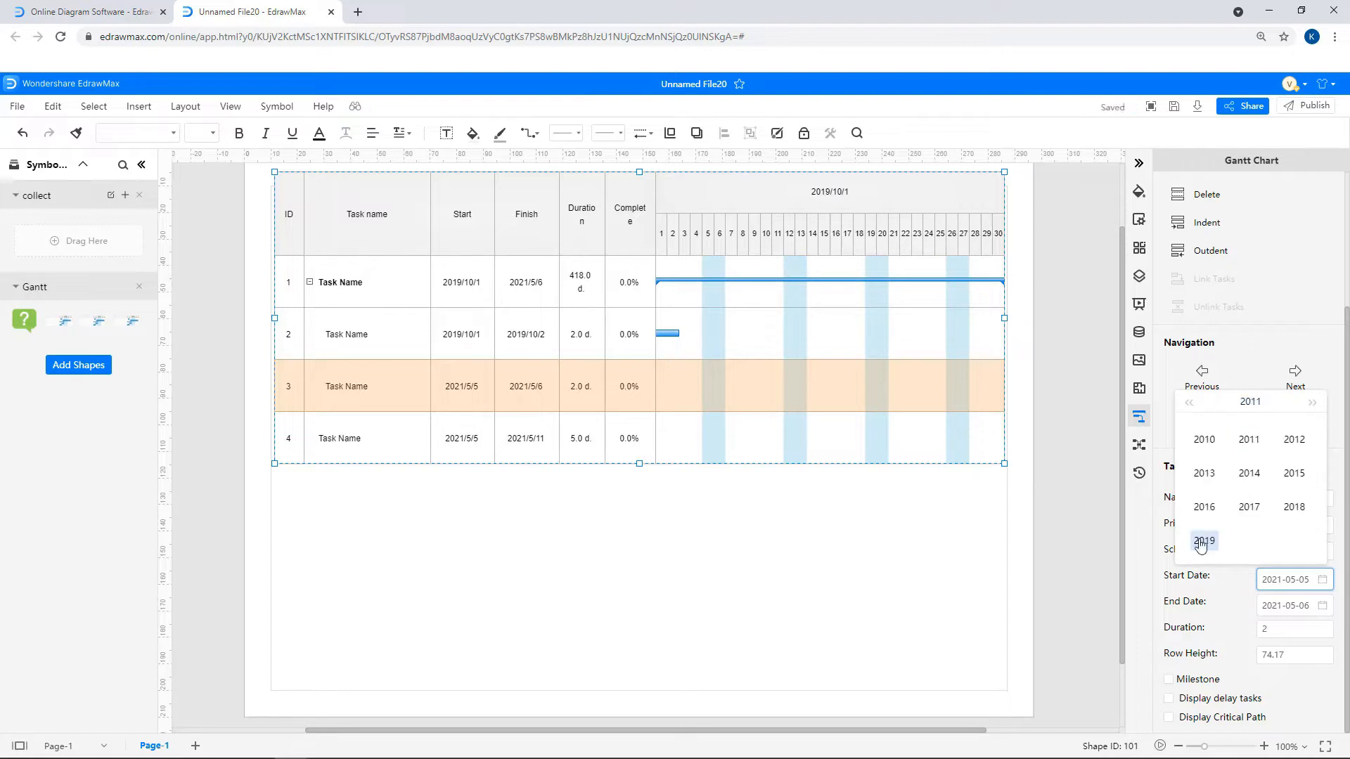
pyautogui.click(1202, 540)
pyautogui.click(1203, 541)
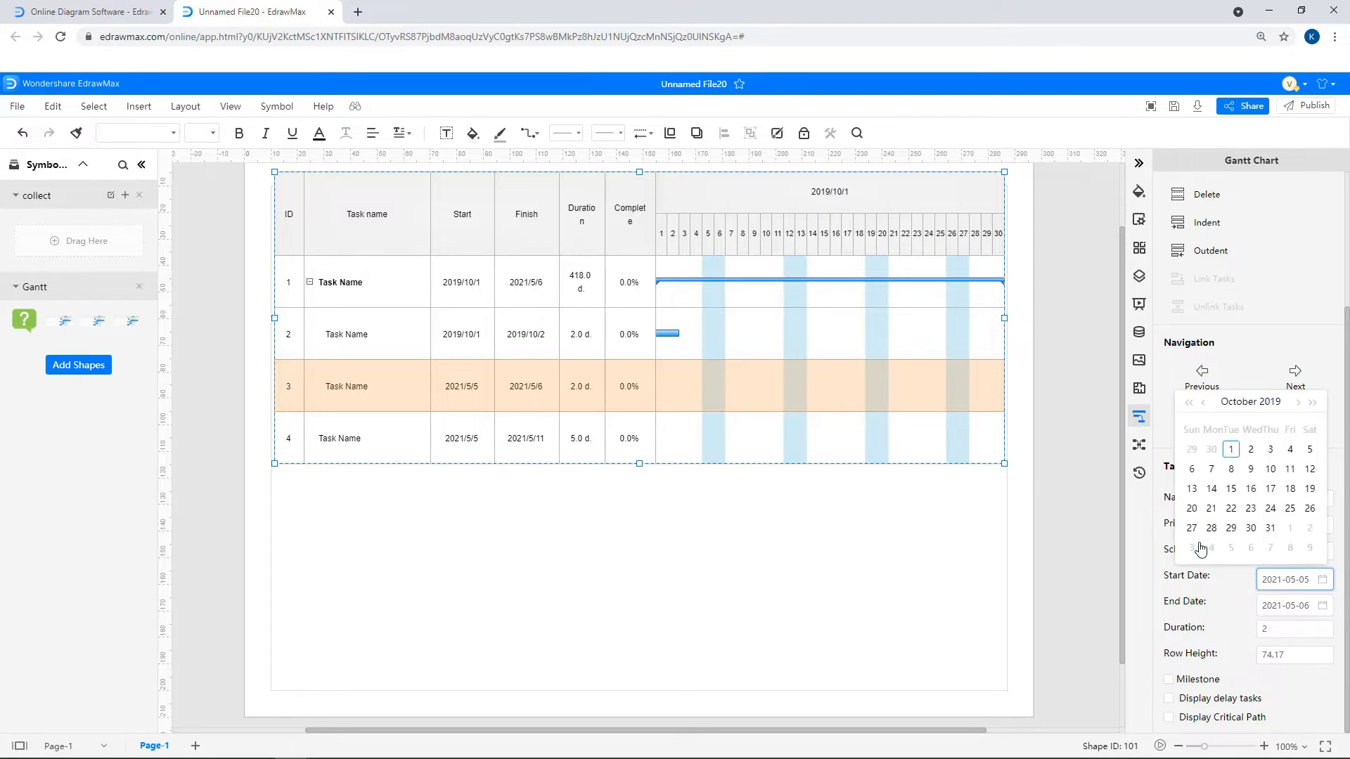
pyautogui.click(1269, 451)
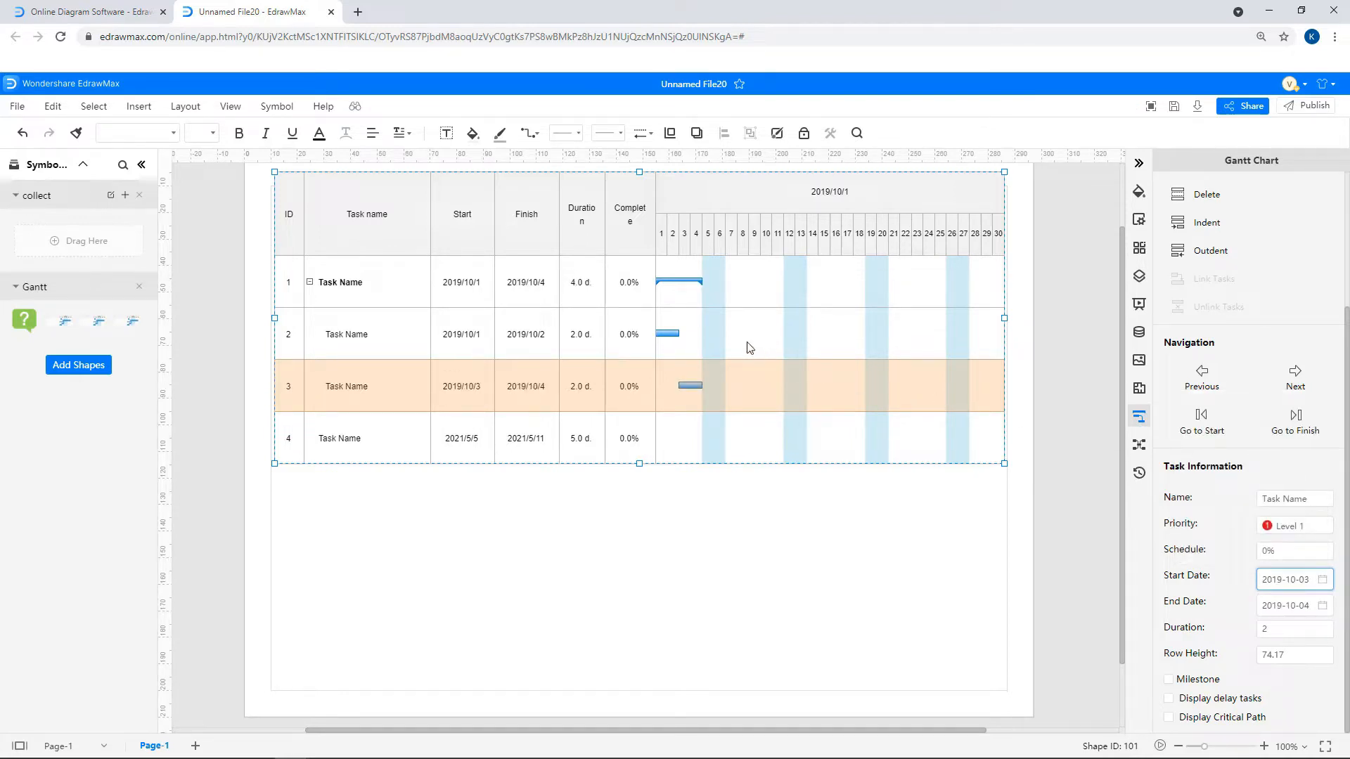
# Step: Set task 2's completion to 58.5% on its bar and link task 2 to task 3 with a dependency arrow
pyautogui.click(725, 338)
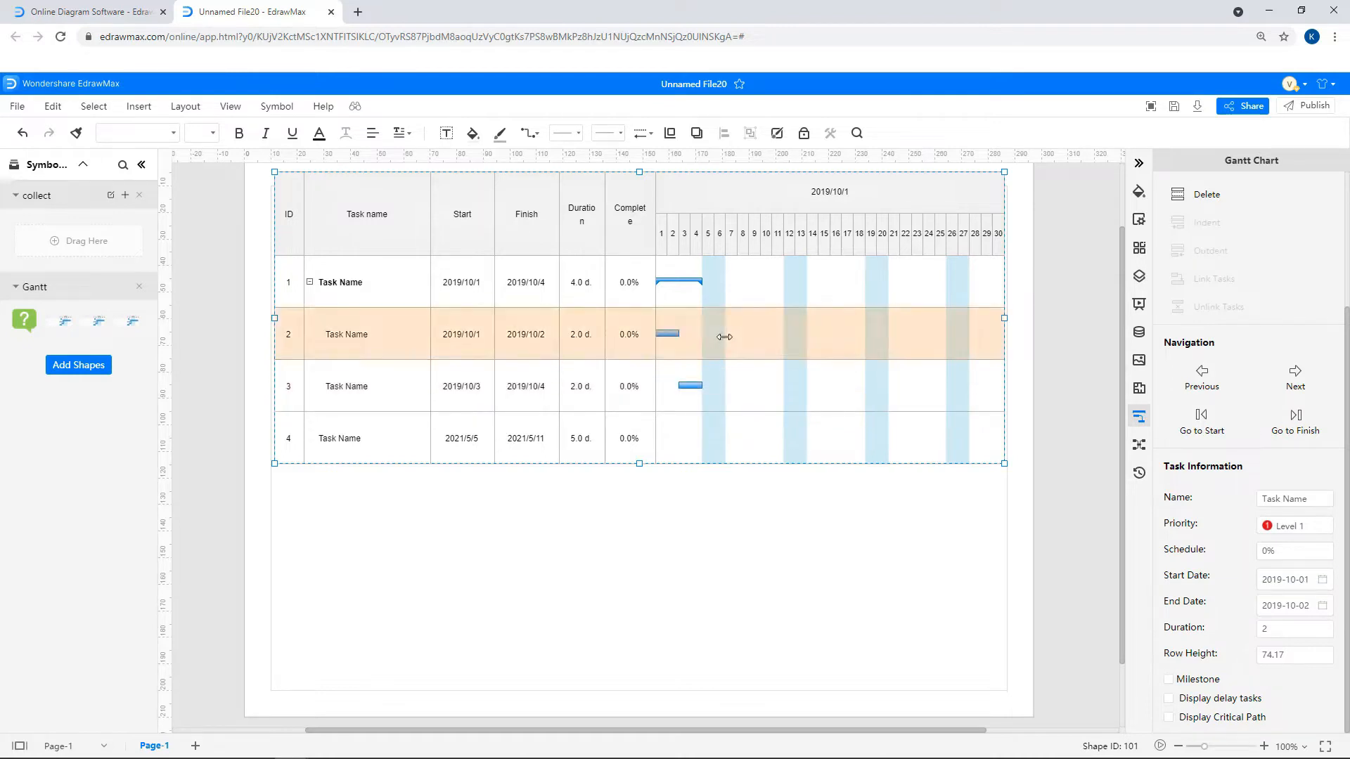
pyautogui.click(1272, 552)
pyautogui.write('10')
pyautogui.moveTo(677, 334); pyautogui.dragTo(670, 335)
pyautogui.moveTo(686, 369); pyautogui.dragTo(688, 389)
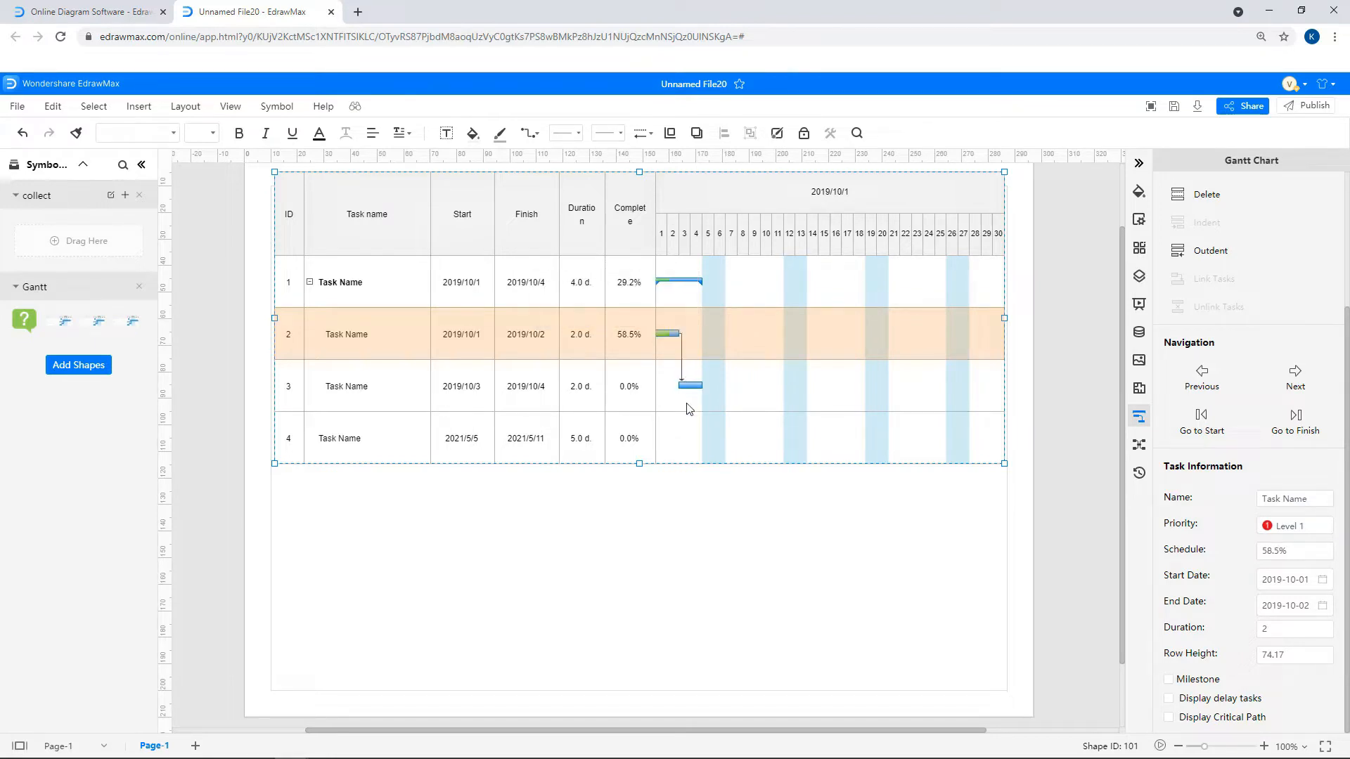
# Step: Set the start date of task 4 to 2019-10-04
pyautogui.click(680, 447)
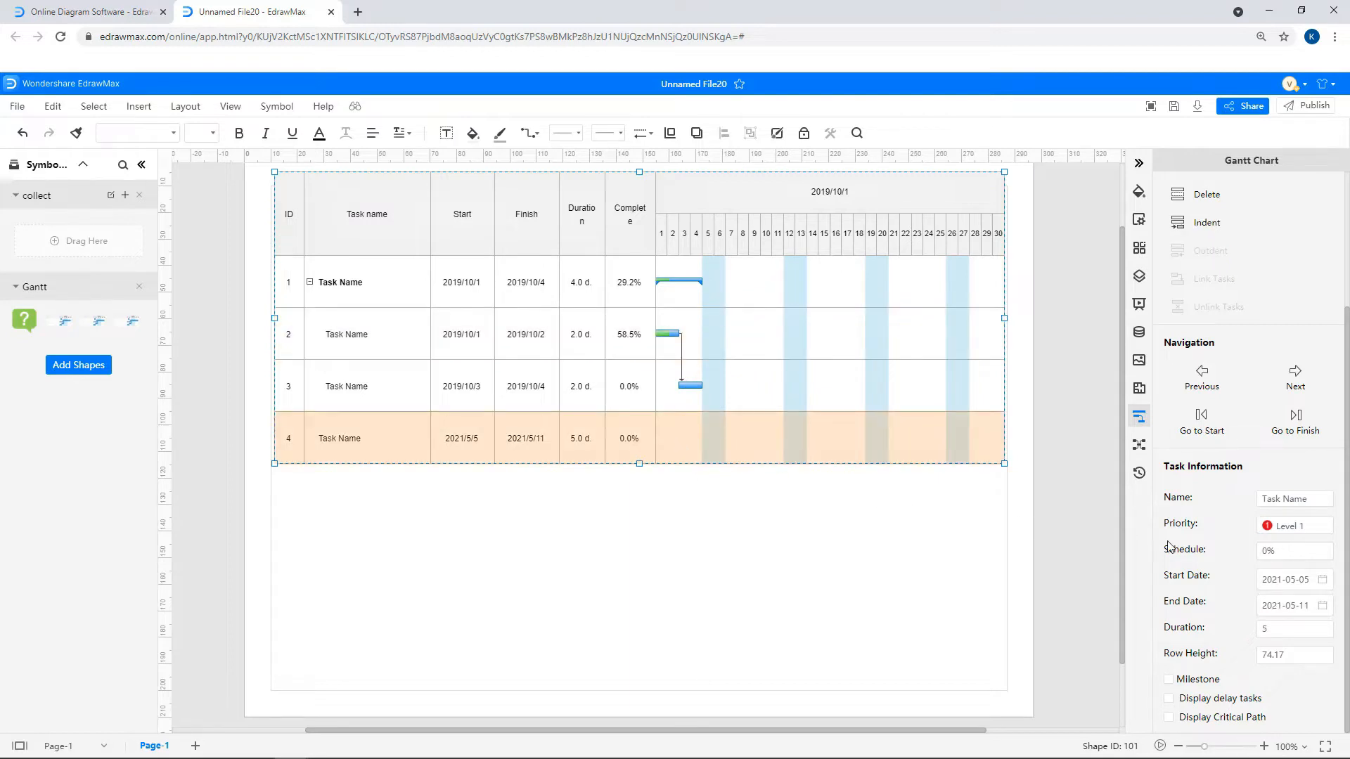
pyautogui.click(1325, 580)
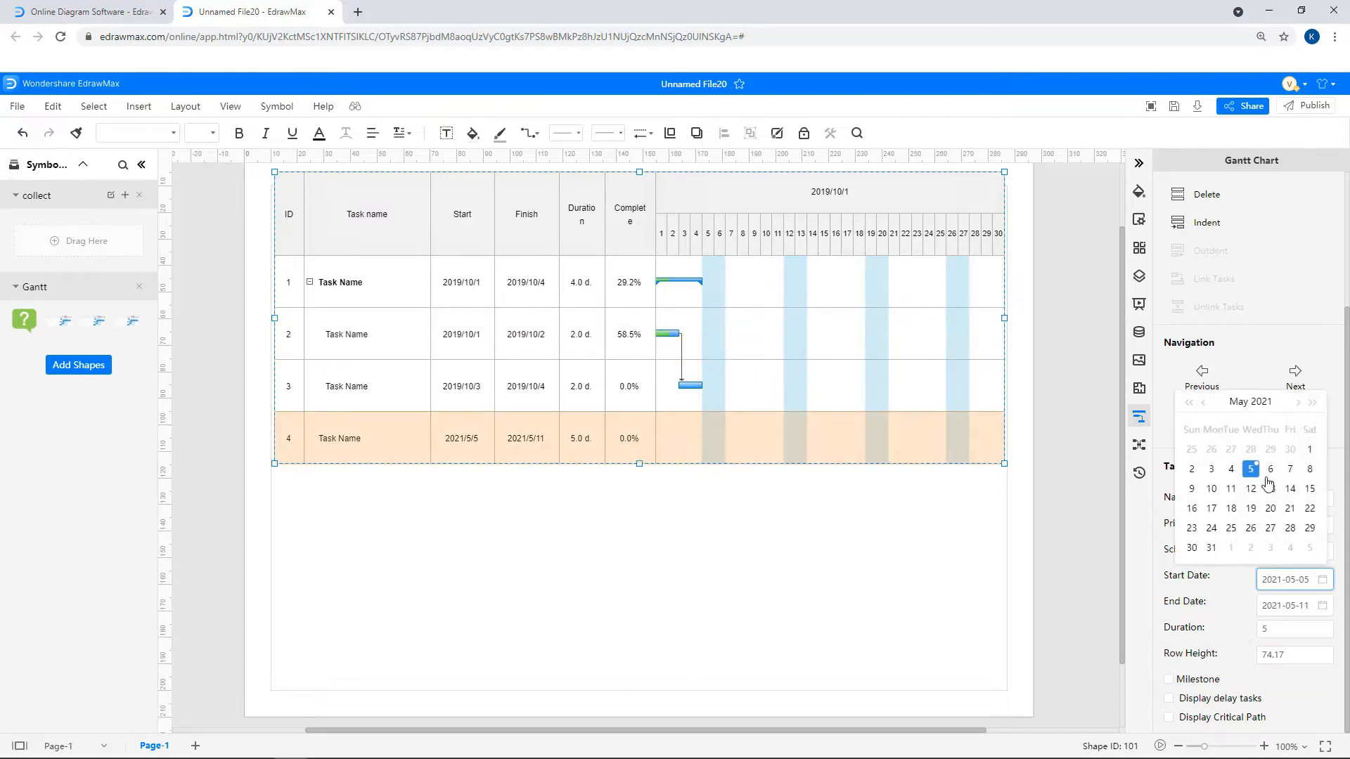
pyautogui.click(1253, 403)
pyautogui.click(1189, 403)
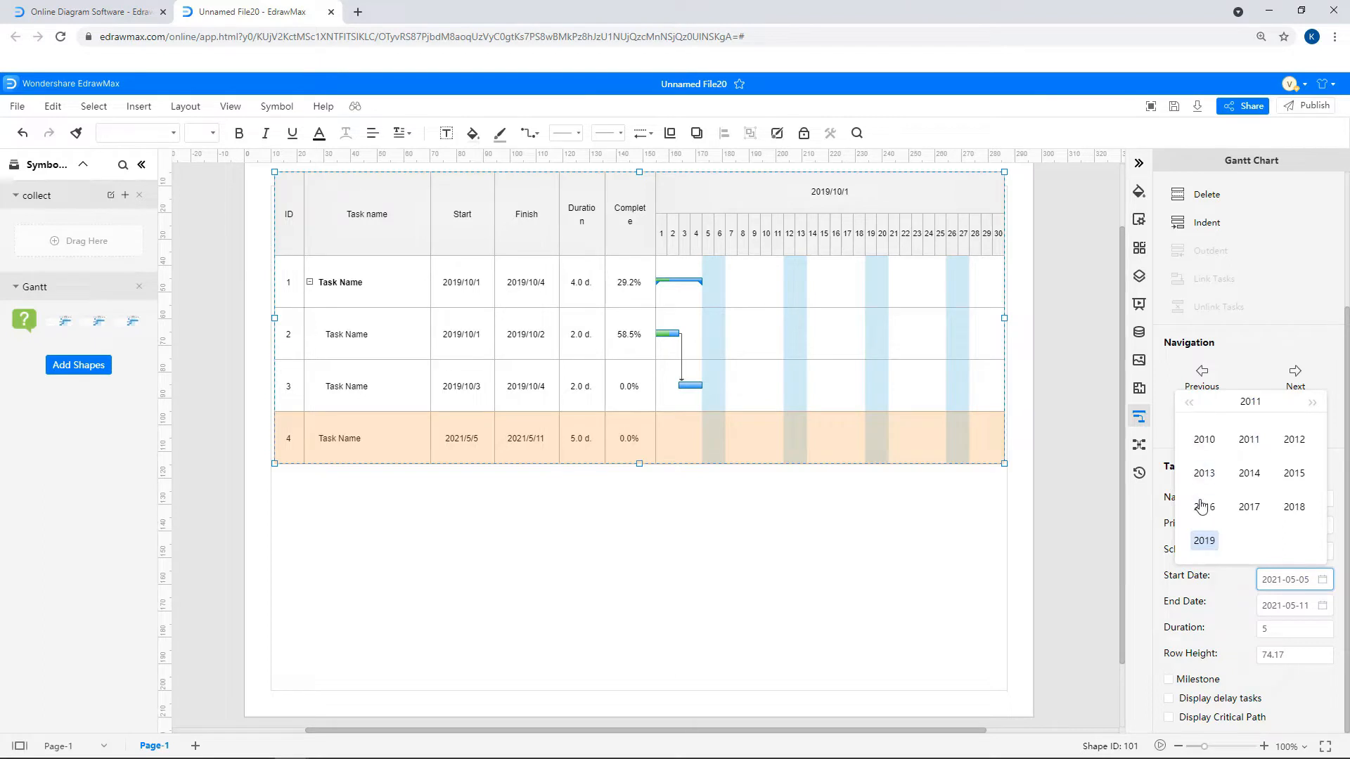
pyautogui.click(1205, 540)
pyautogui.click(1203, 542)
pyautogui.click(1290, 457)
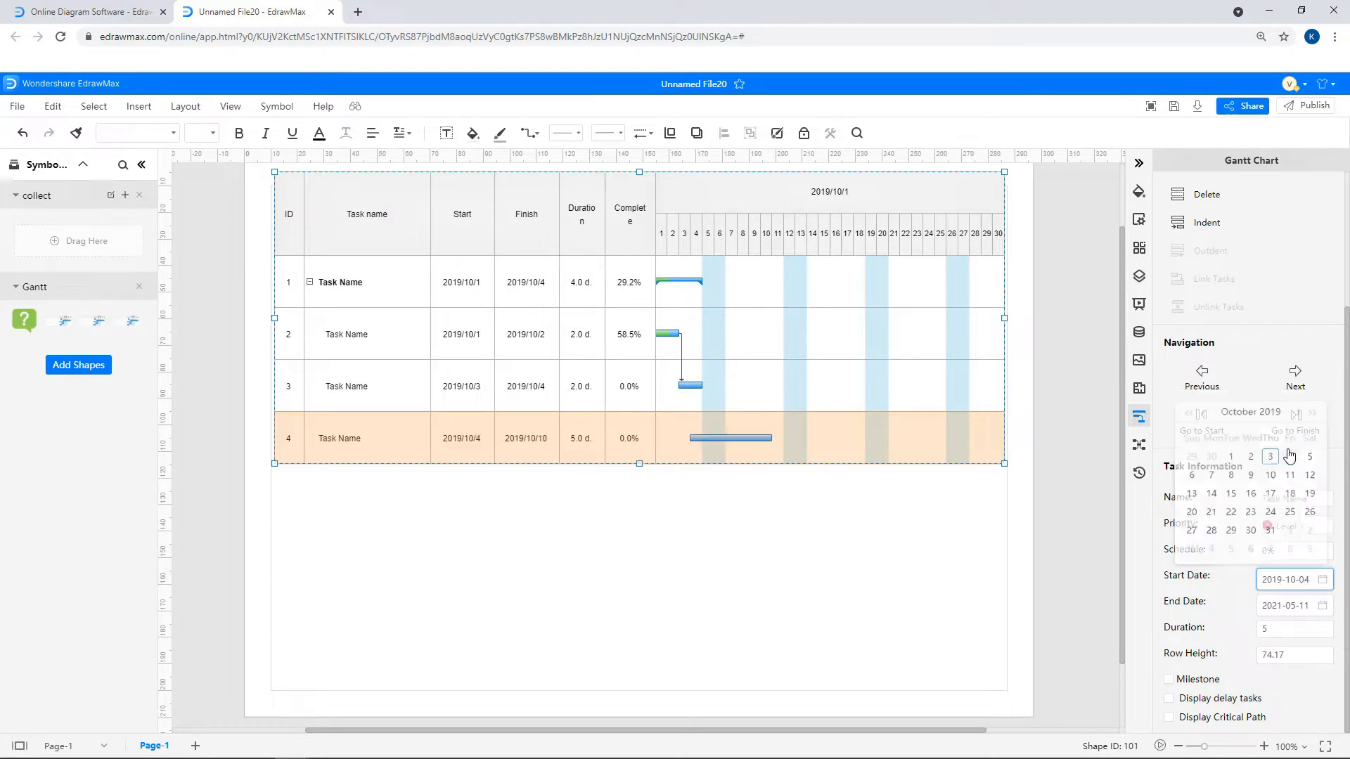
# Step: Set task 4's duration to 9 days and shorten its bar to 7.5 days, ending 2019/10/15
pyautogui.click(1260, 630)
pyautogui.doubleClick(1258, 629)
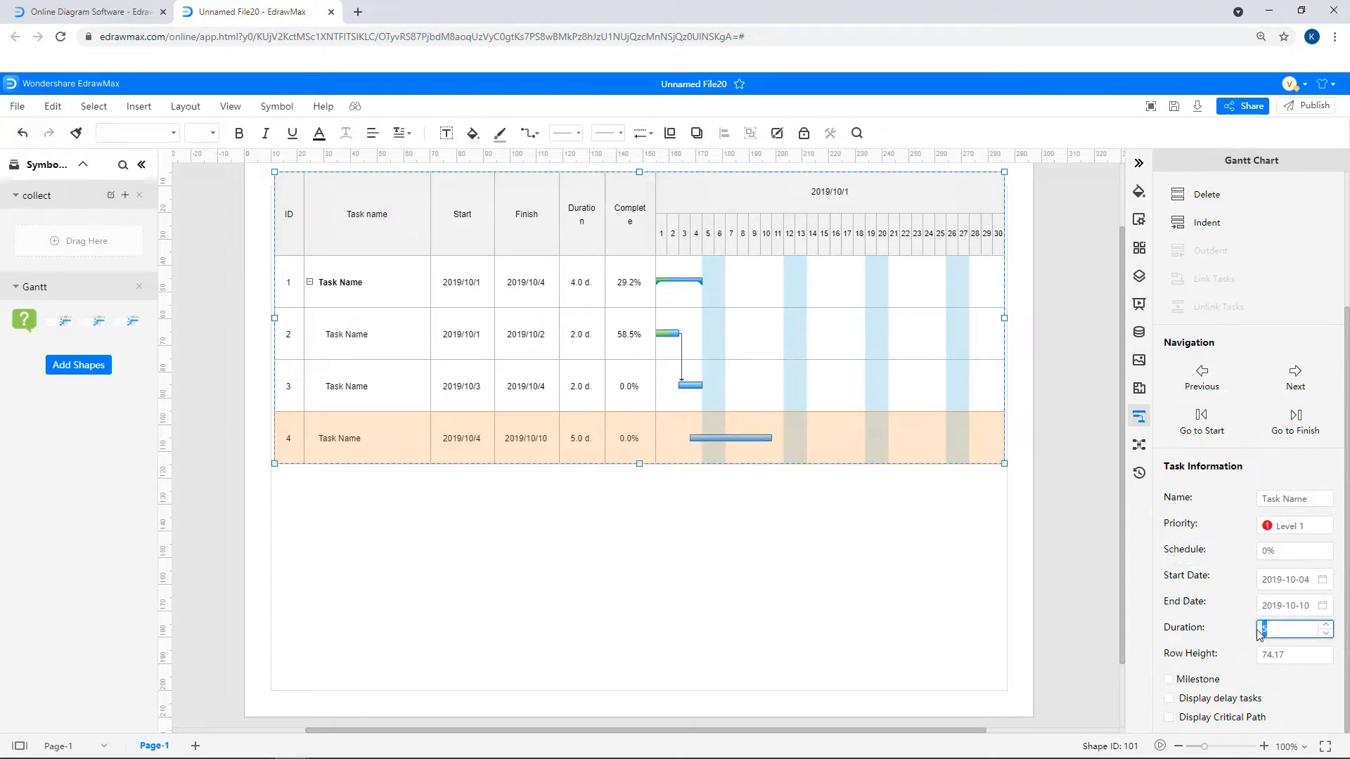
pyautogui.press('Return')
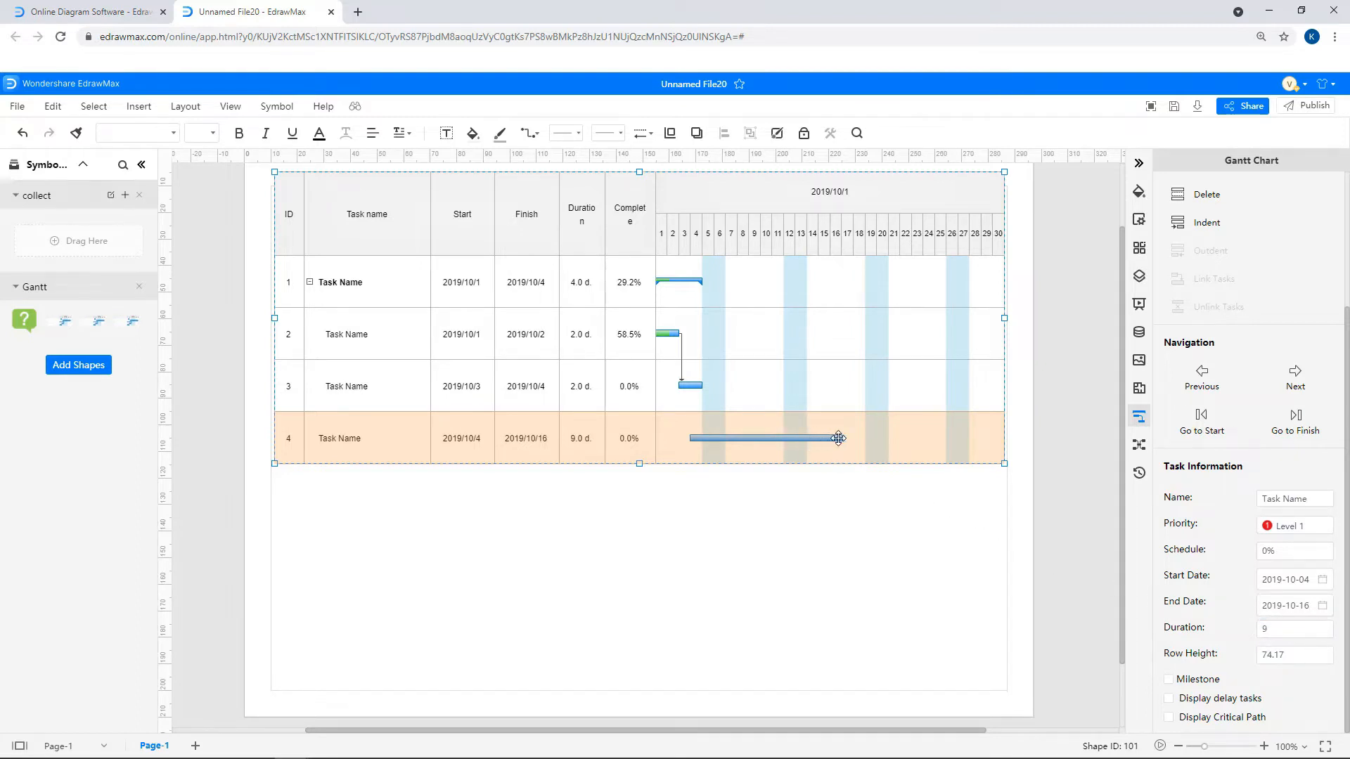
pyautogui.moveTo(843, 445)
# Step: Add the Backgrounds and Borders symbol libraries from the General category
pyautogui.scroll(2, 825, 443)
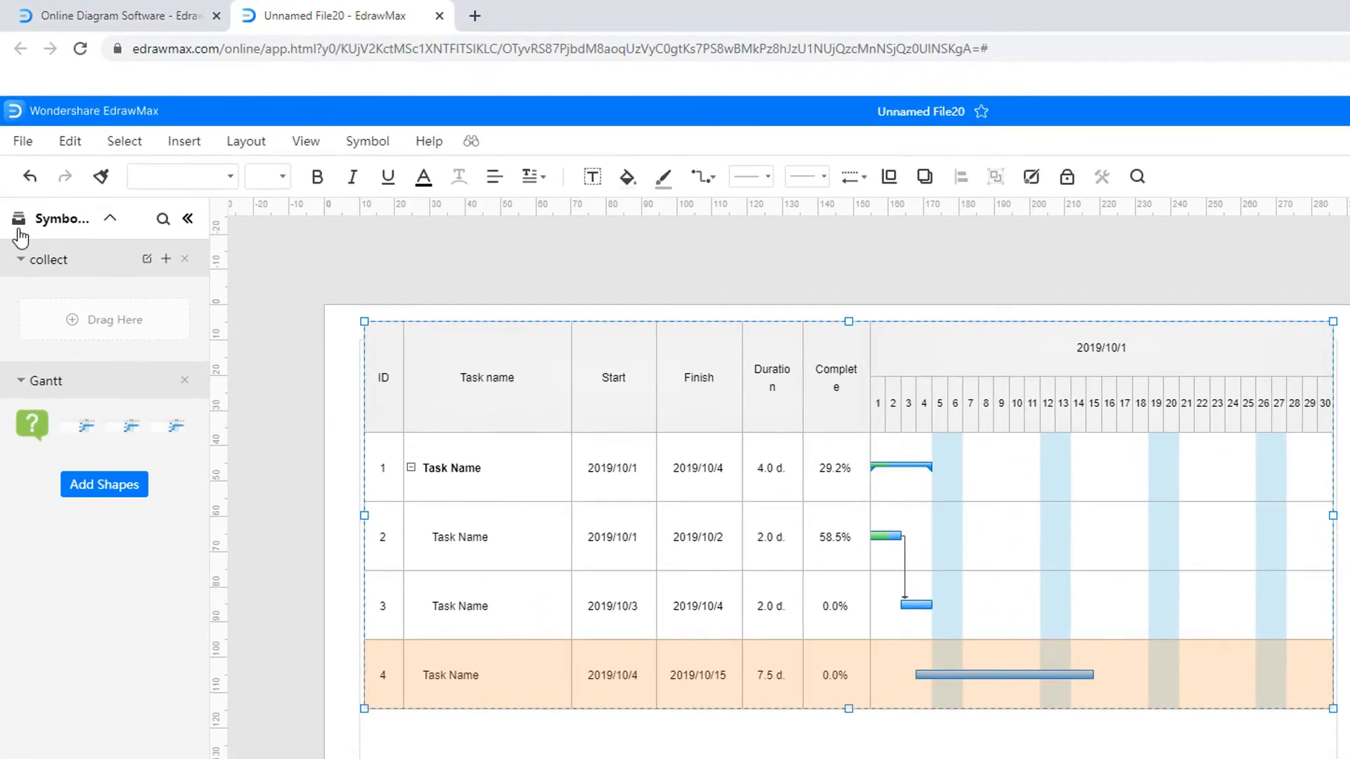
pyautogui.click(14, 166)
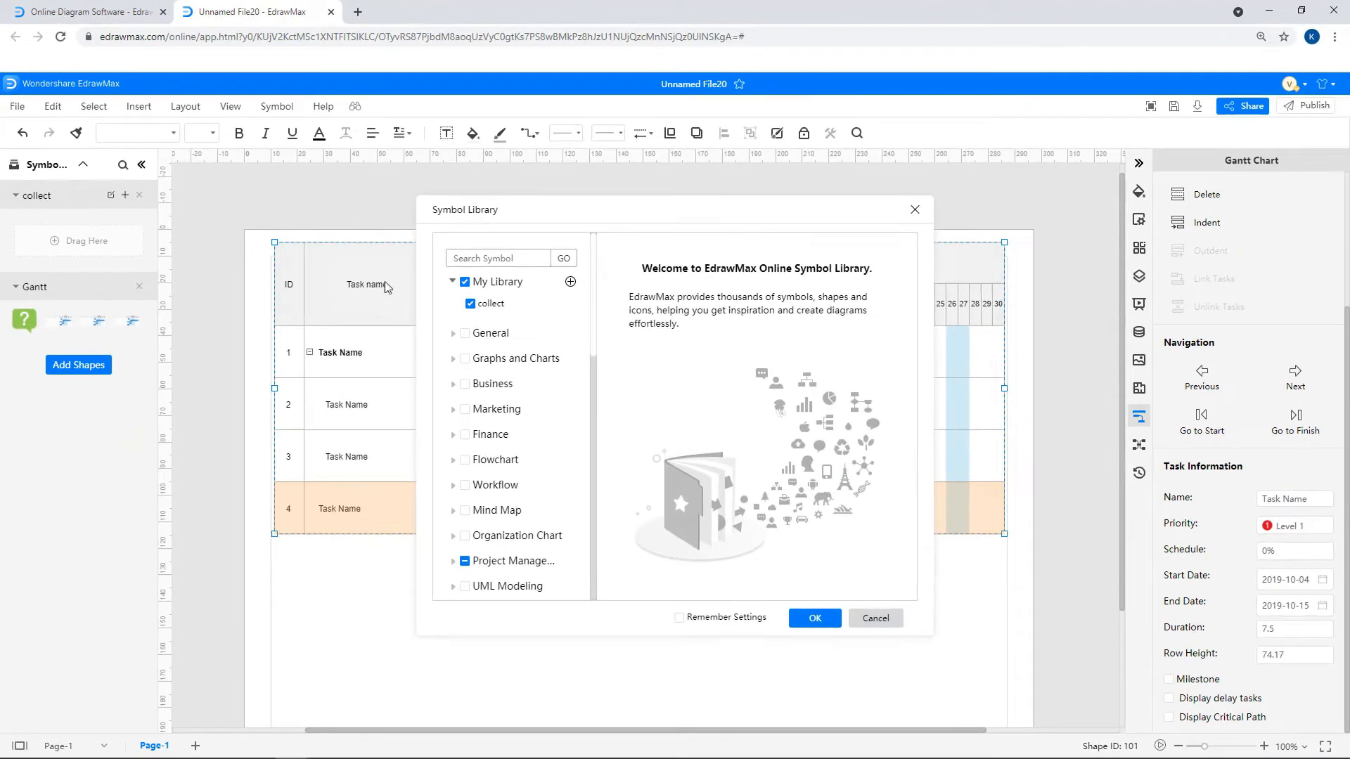
pyautogui.click(597, 440)
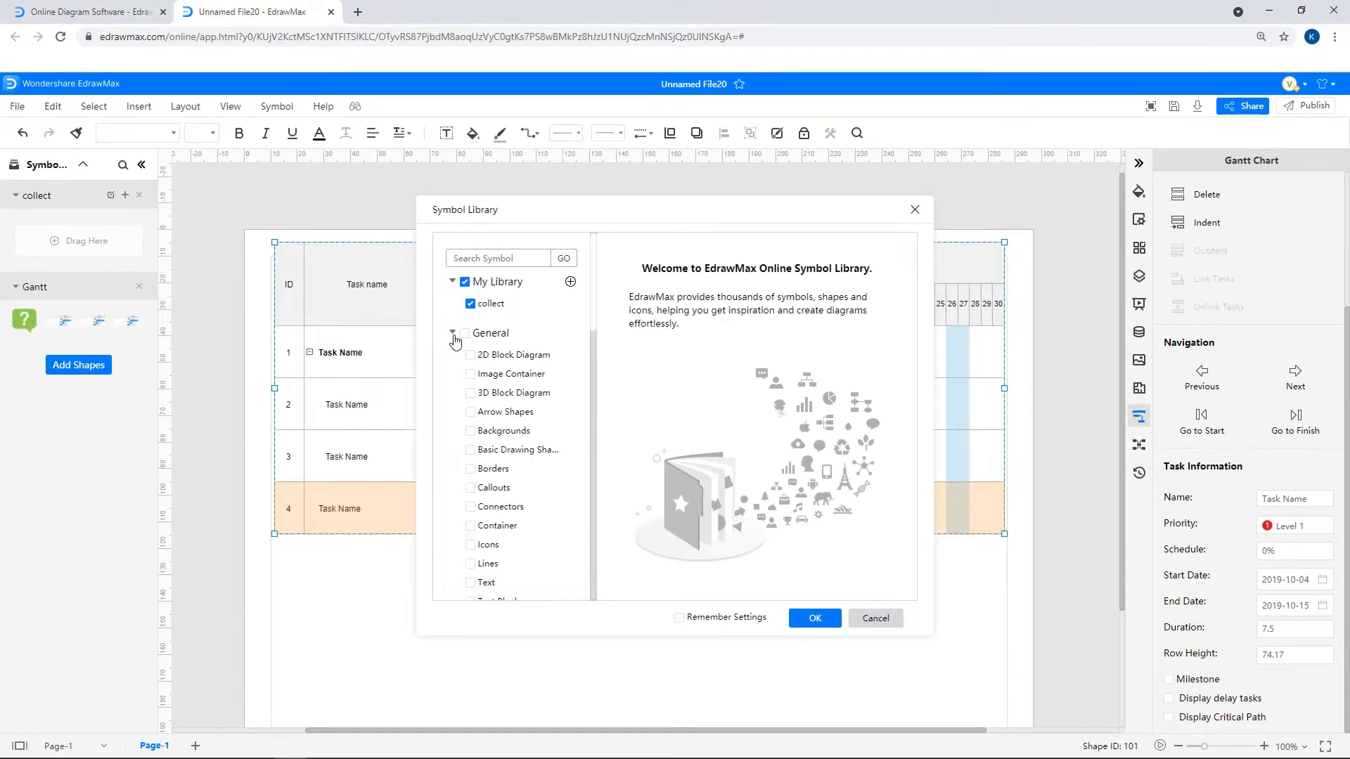
pyautogui.click(470, 430)
pyautogui.click(470, 468)
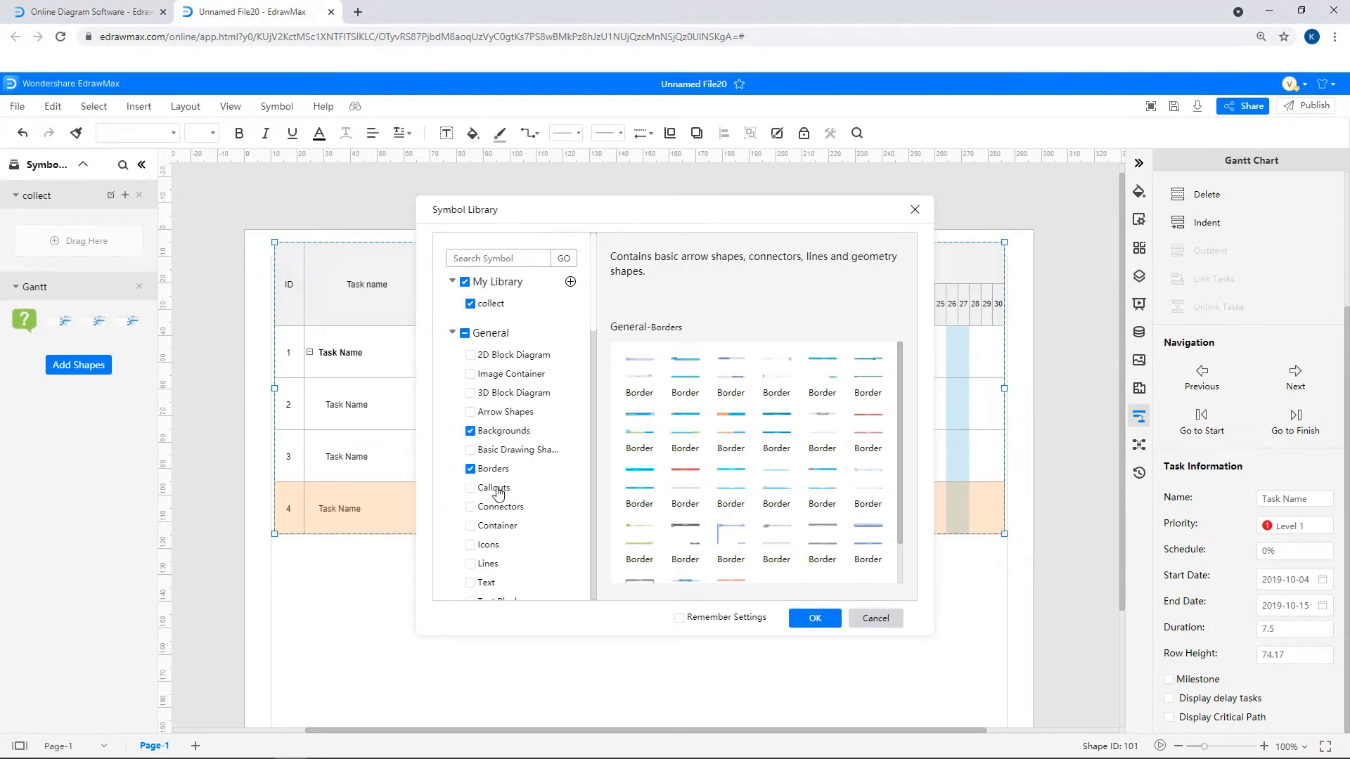
pyautogui.click(797, 621)
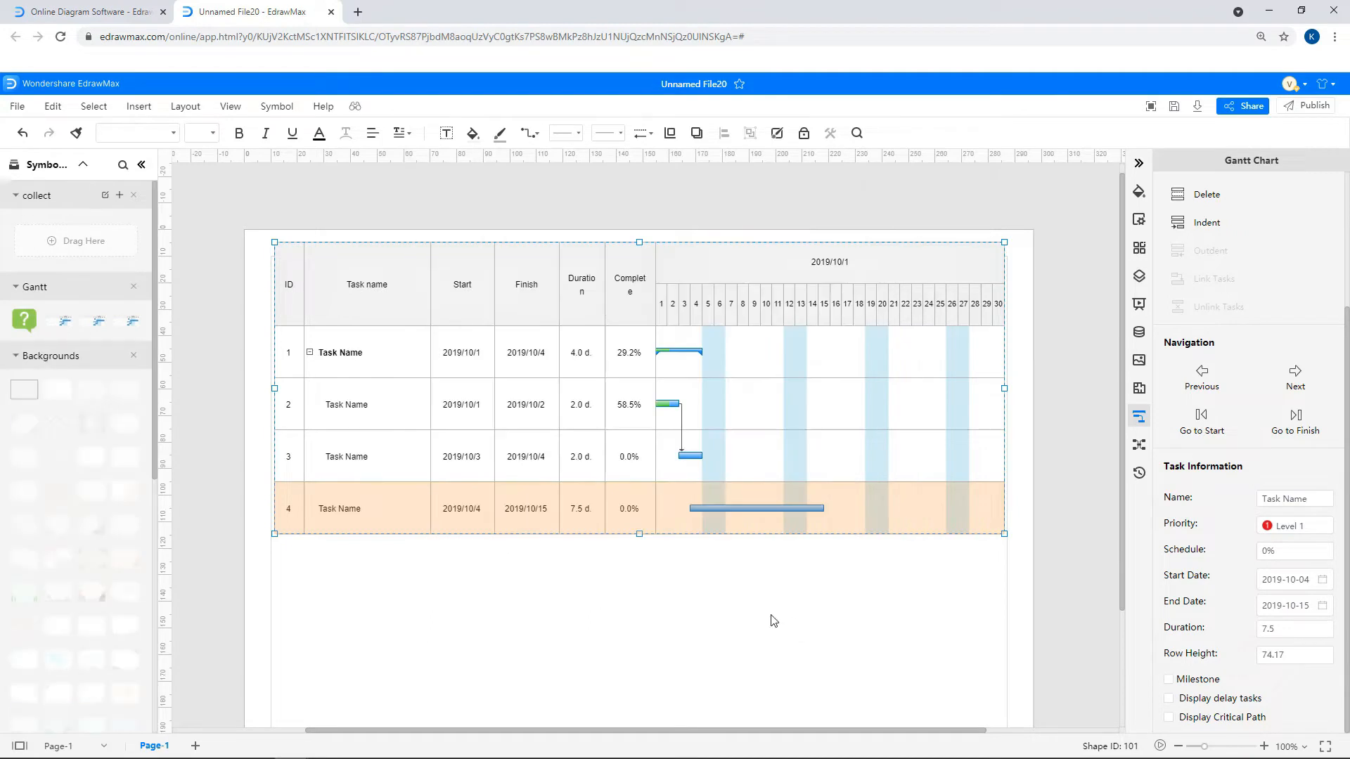
# Step: Apply a pale geometric background and a blue-block title border to the page, placing the Gantt chart below the border's header
pyautogui.moveTo(90, 525); pyautogui.dragTo(635, 504)
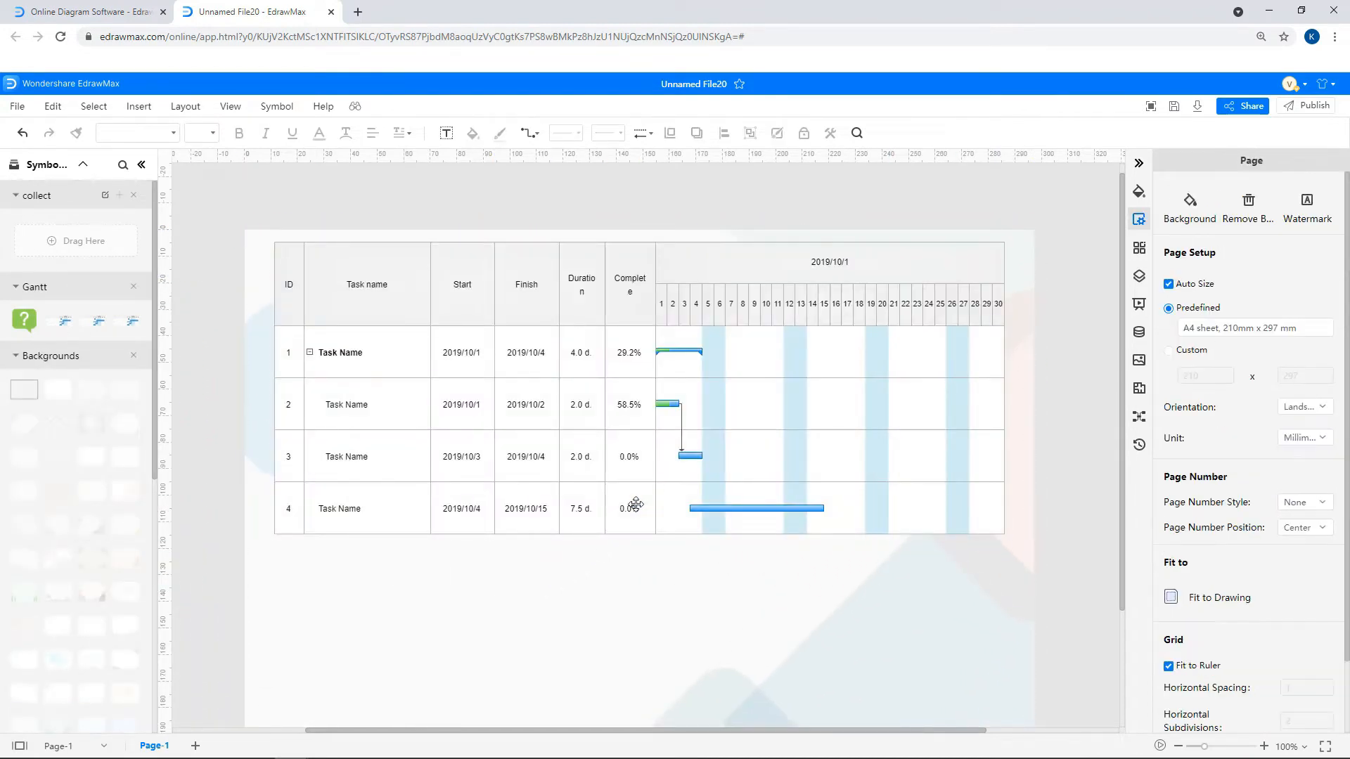
pyautogui.scroll(-5, 91, 461)
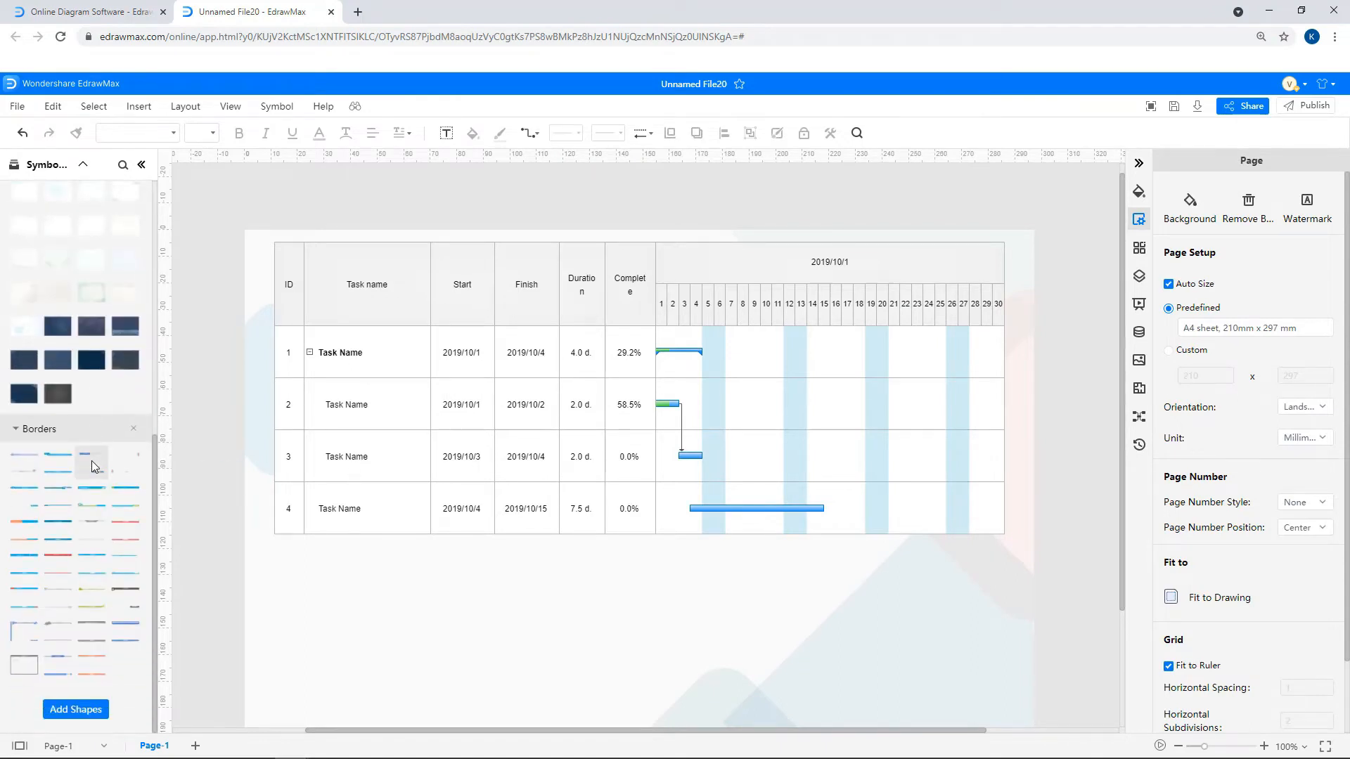
pyautogui.moveTo(91, 461); pyautogui.dragTo(364, 502)
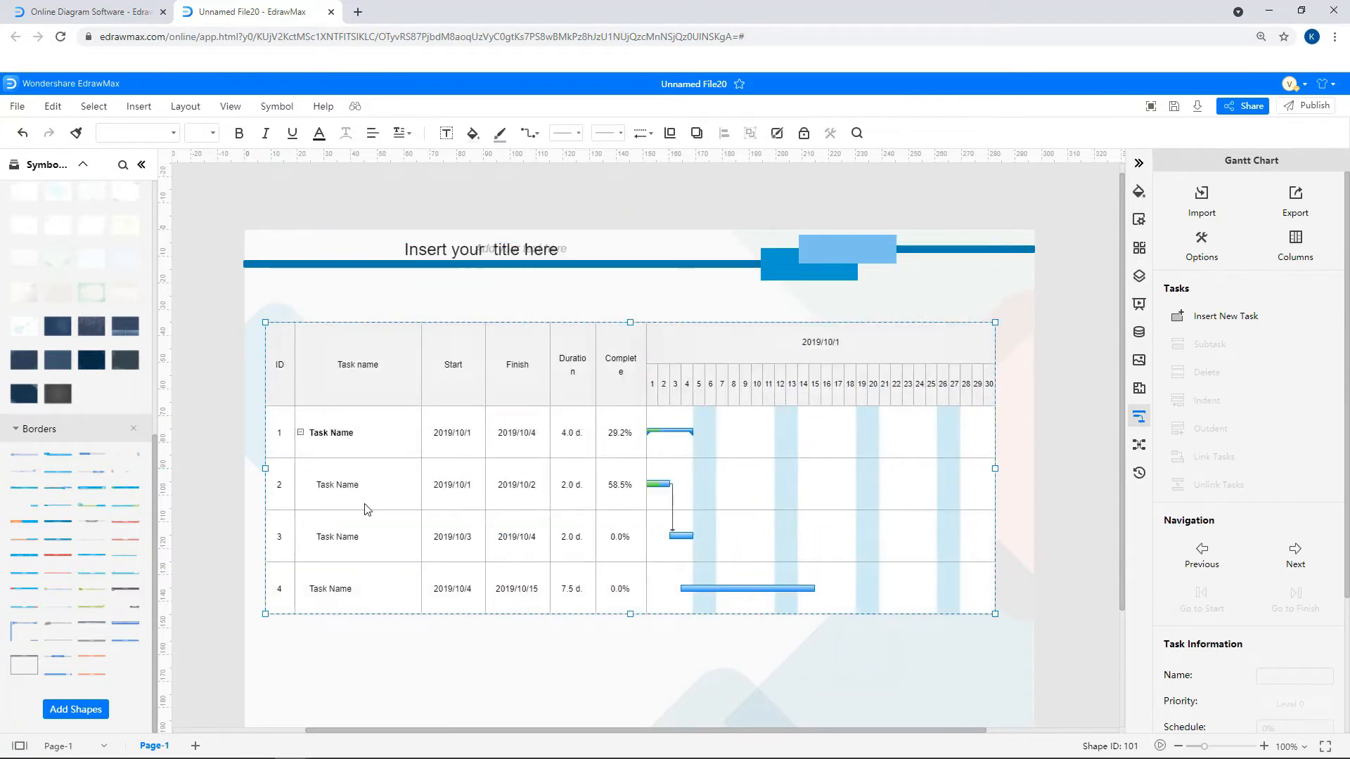
# Step: Widen the chart's Duration and Complete columns and add a "Gantt Chart" text box beneath the border's header, above the timeline's end
pyautogui.moveTo(596, 380); pyautogui.dragTo(663, 389)
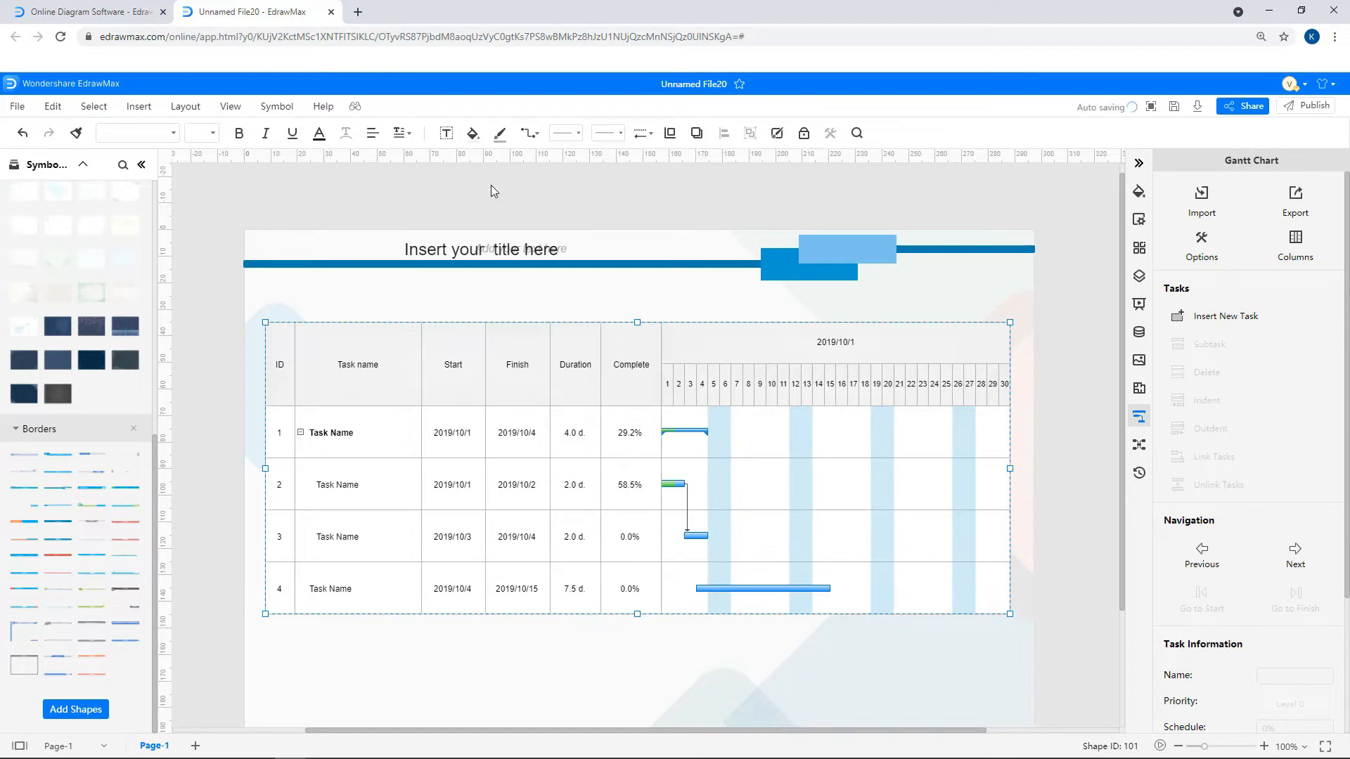
pyautogui.click(446, 133)
pyautogui.moveTo(912, 263); pyautogui.dragTo(1023, 297)
pyautogui.write('Gan')
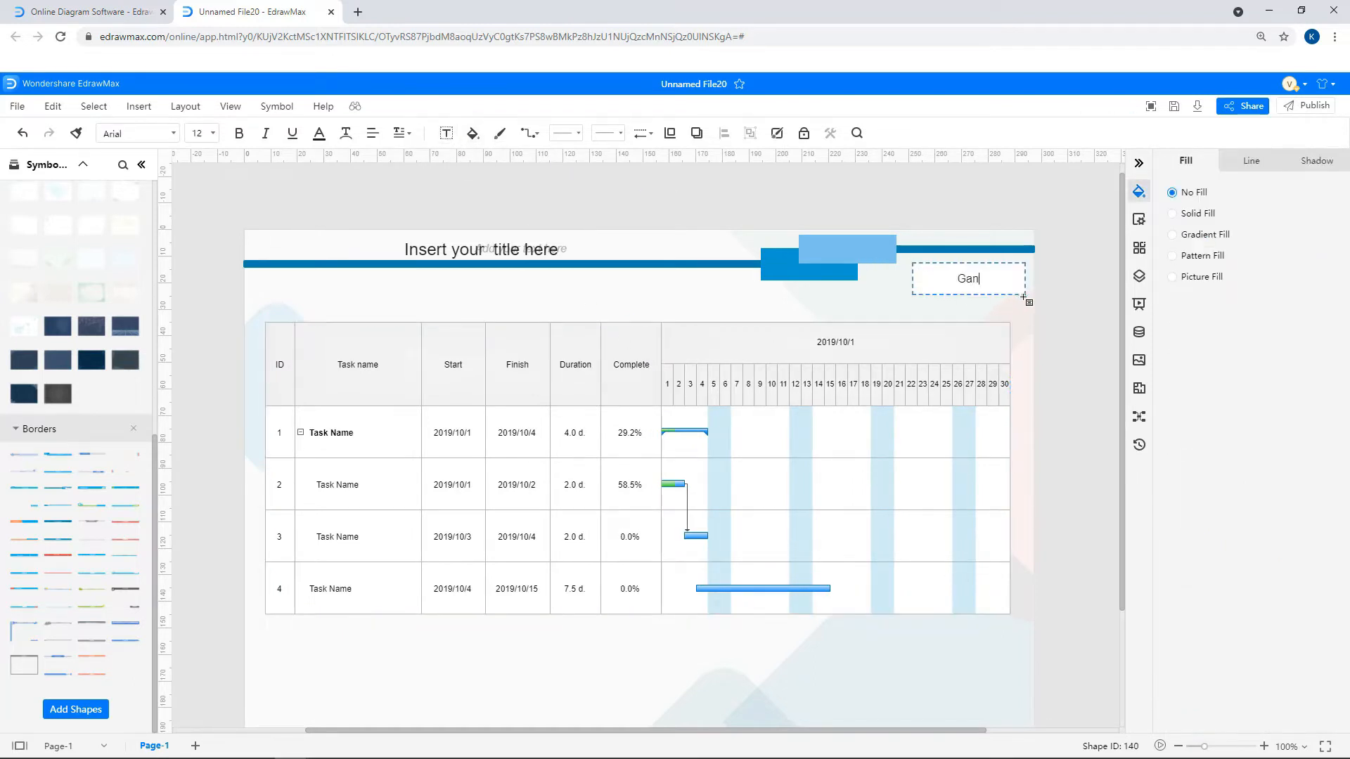
pyautogui.write('tt Chart')
# Step: Select everything on the page and set the font to Times New Roman
pyautogui.rightClick(1019, 310)
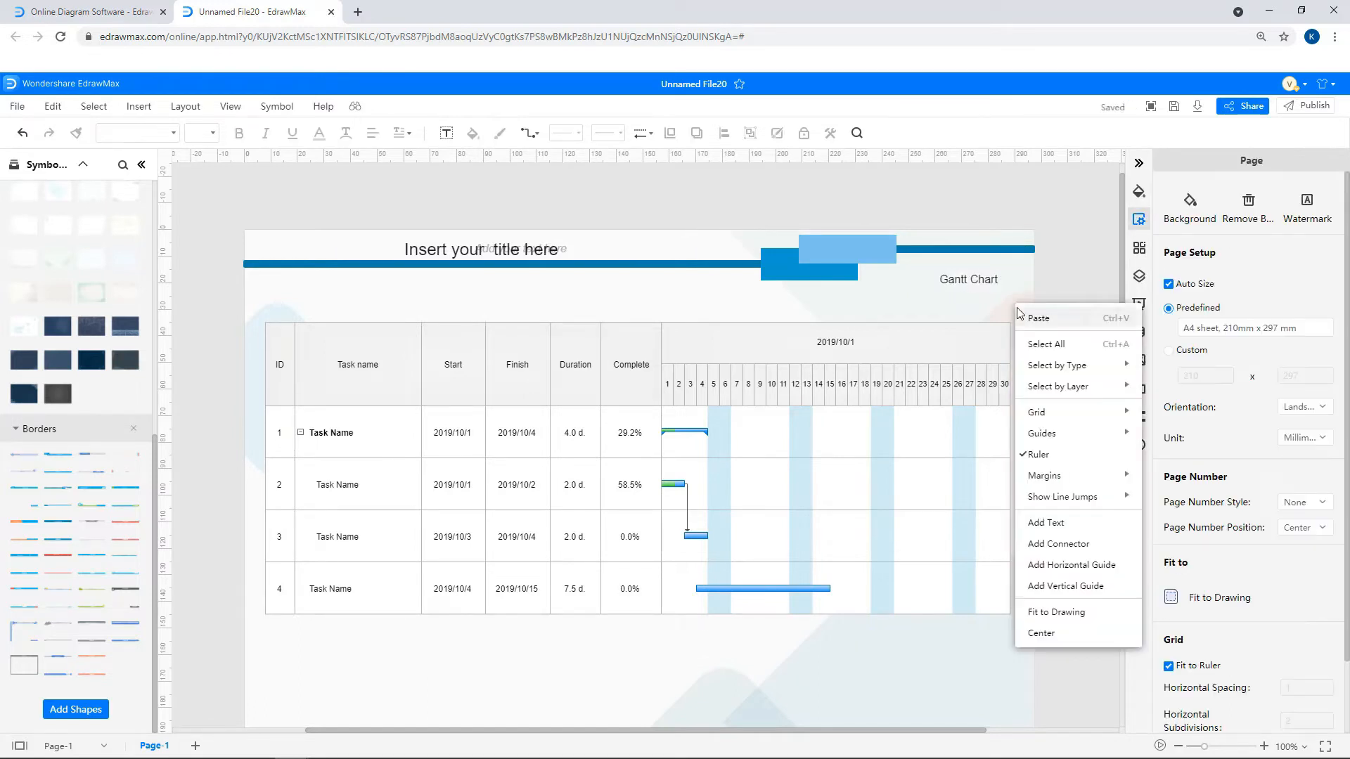
pyautogui.click(1035, 346)
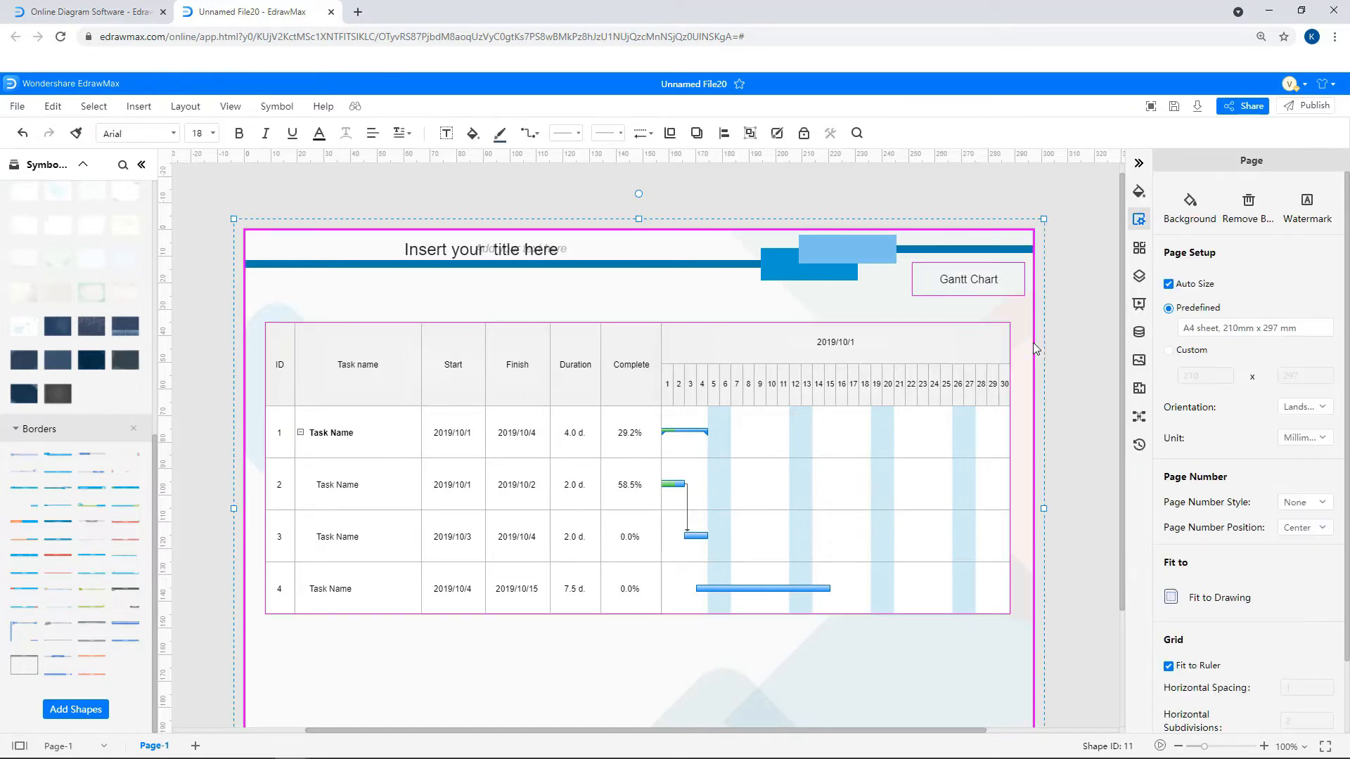
pyautogui.click(173, 134)
pyautogui.scroll(-8, 141, 190)
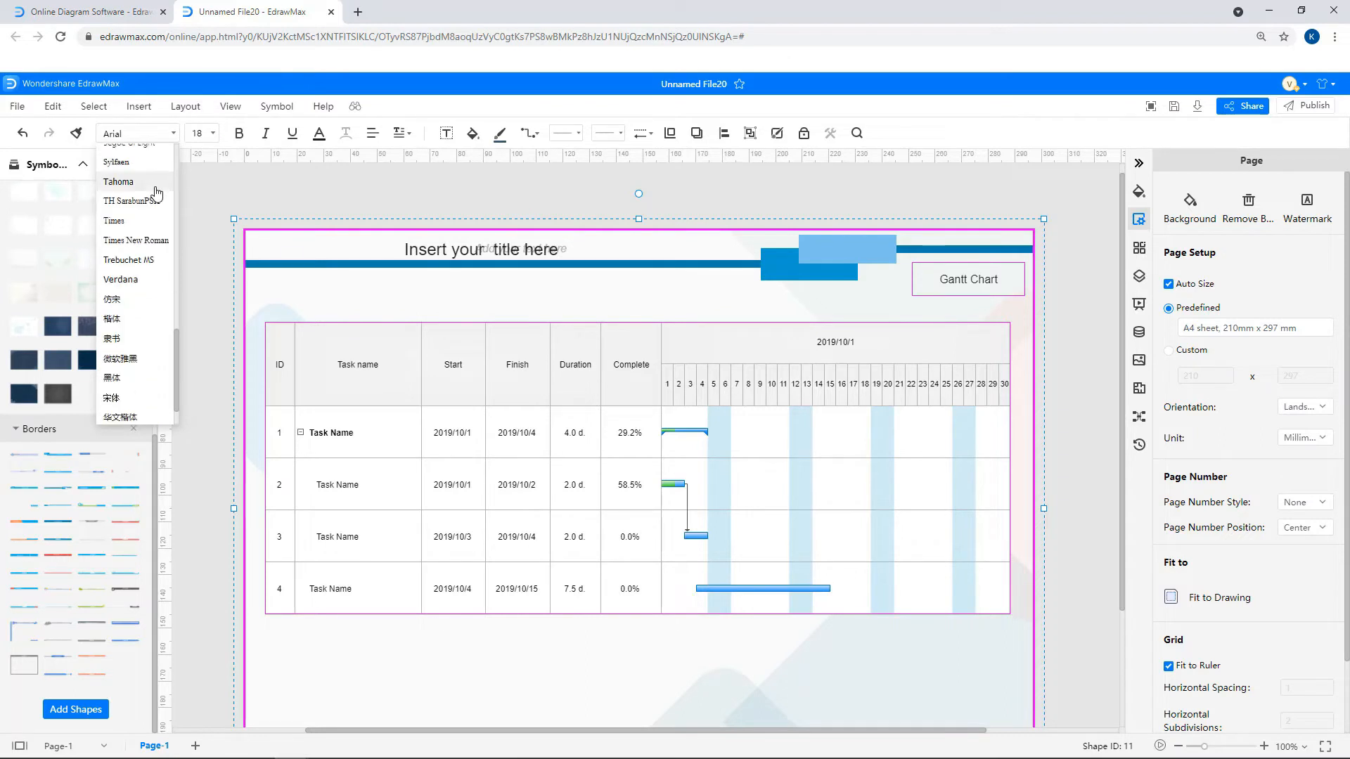
pyautogui.click(151, 241)
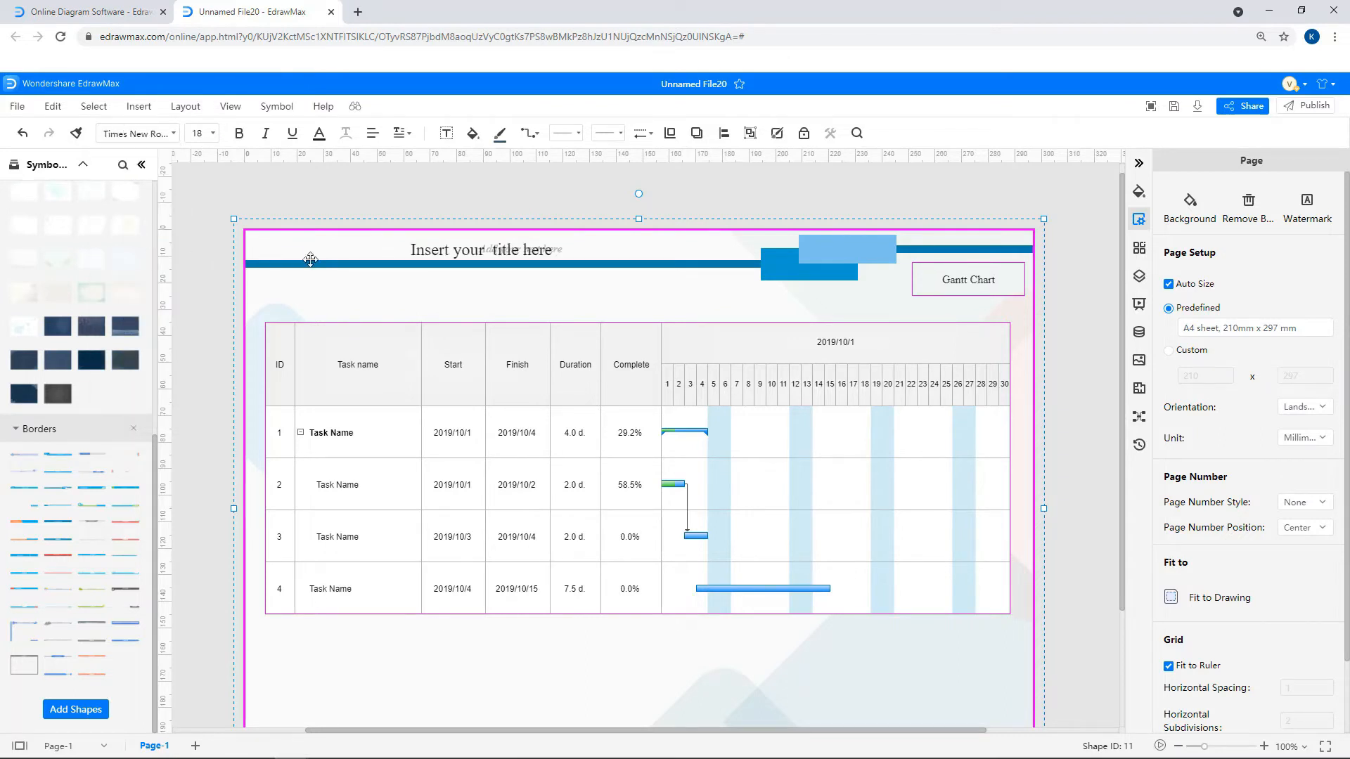
pyautogui.click(887, 305)
# Step: Set the font size of the "Gantt Chart" text to 16
pyautogui.click(949, 283)
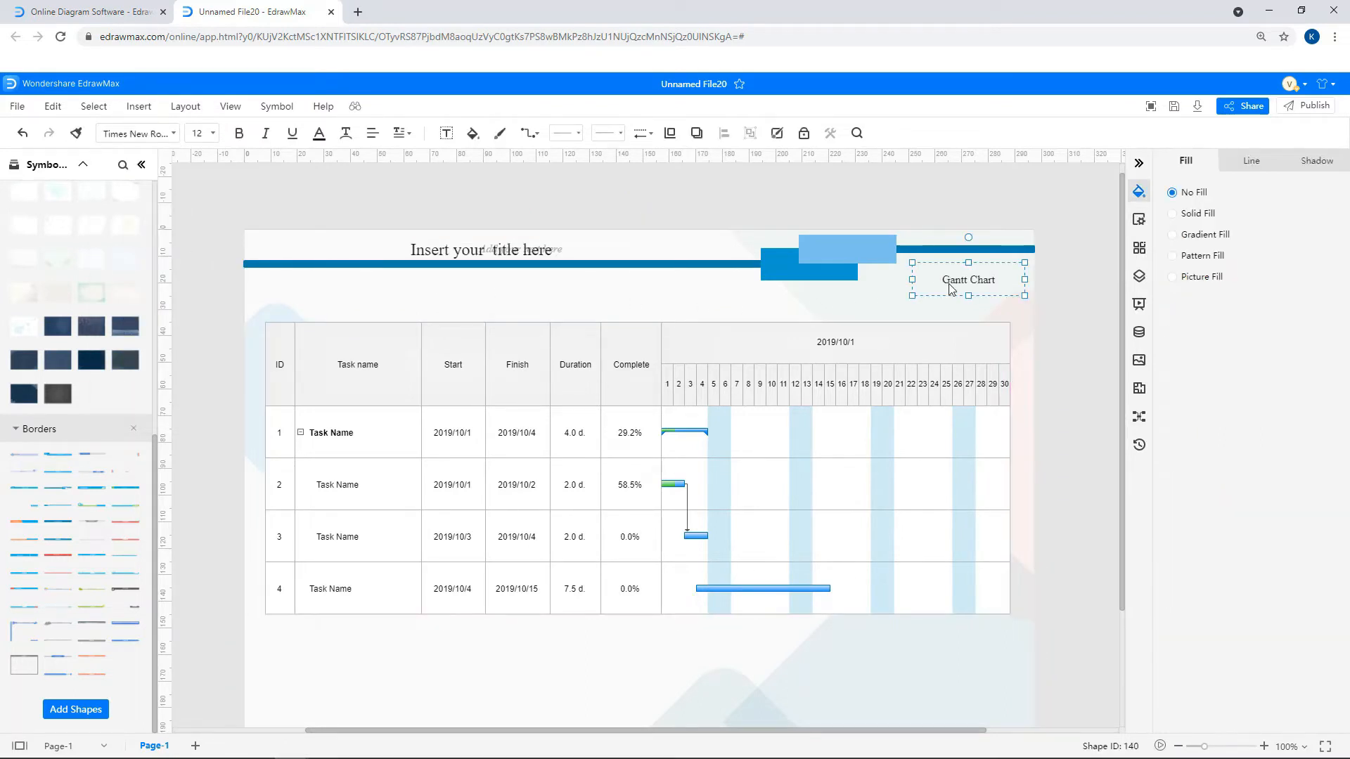
pyautogui.click(213, 133)
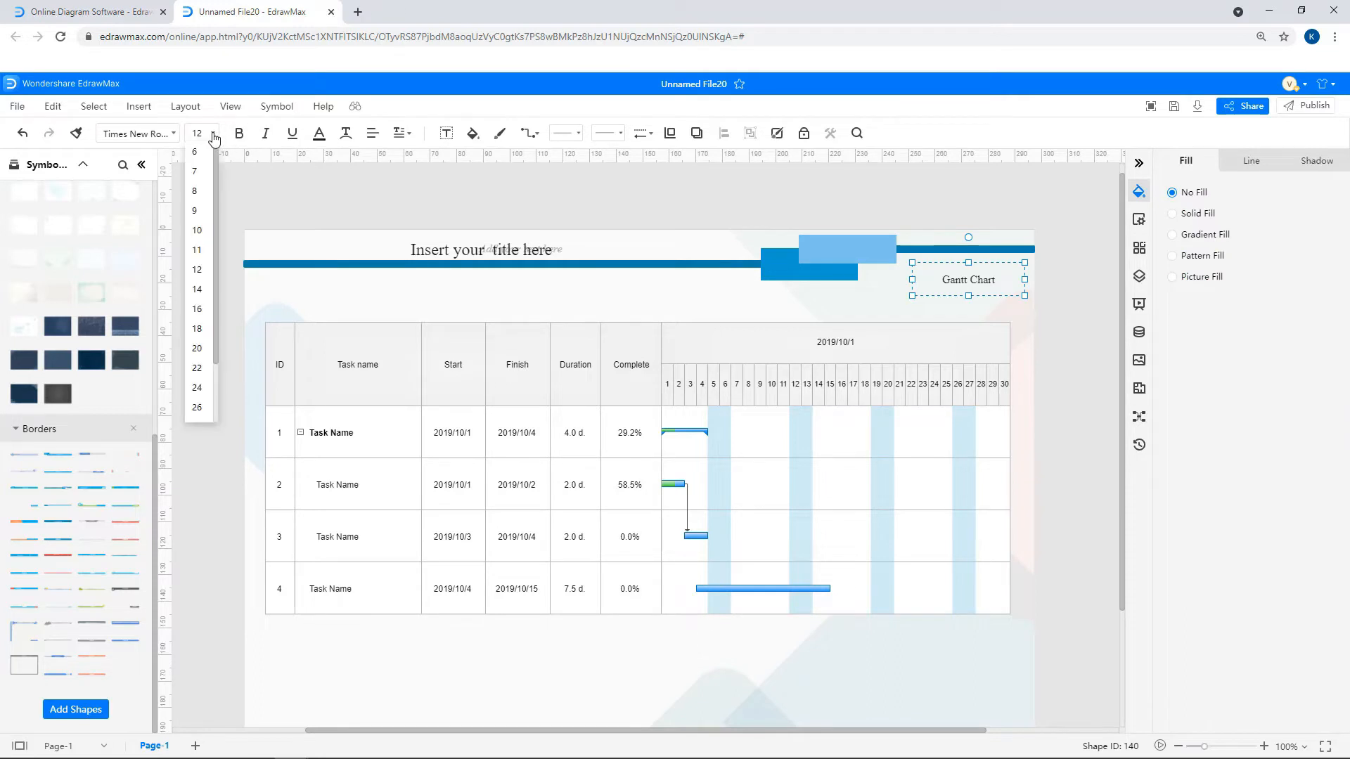
pyautogui.click(199, 310)
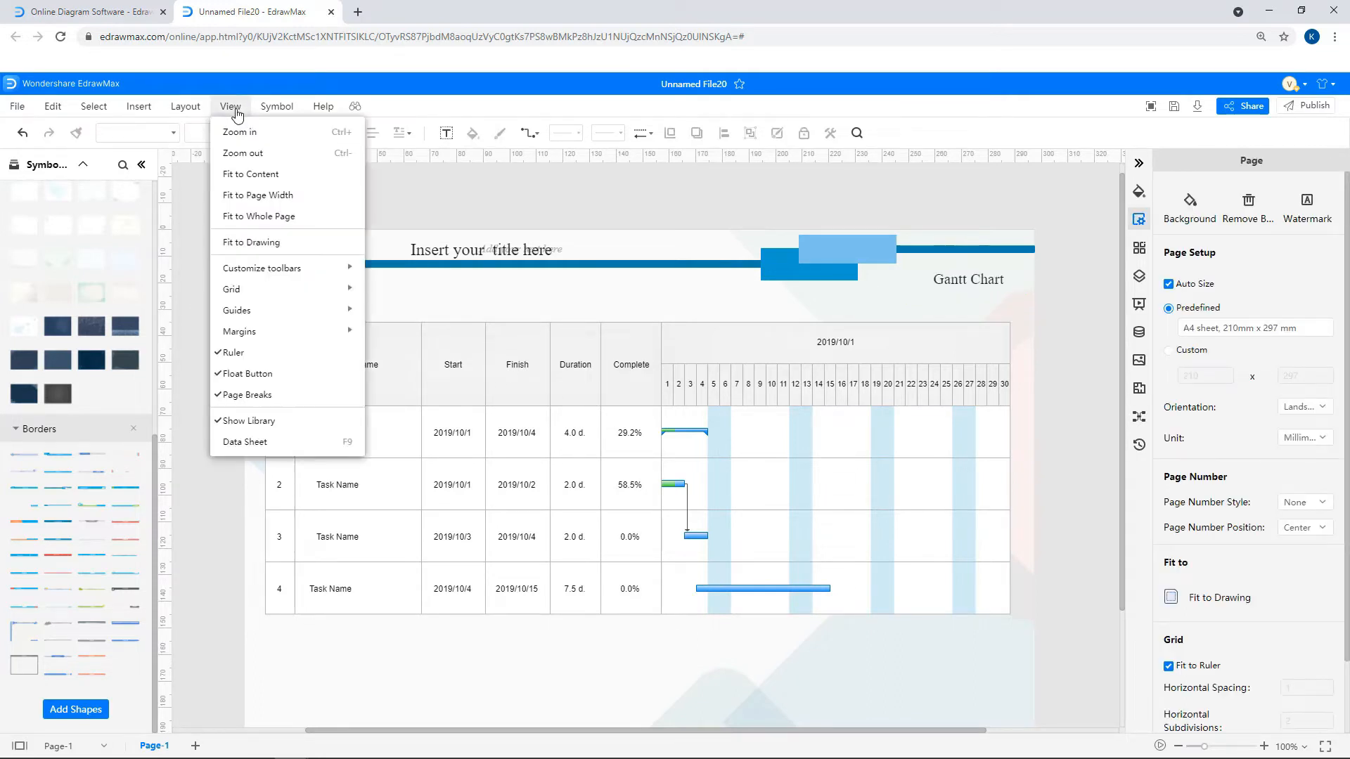
# Step: Fit the page to the drawing and export it as a PDF
pyautogui.click(231, 106)
pyautogui.click(258, 243)
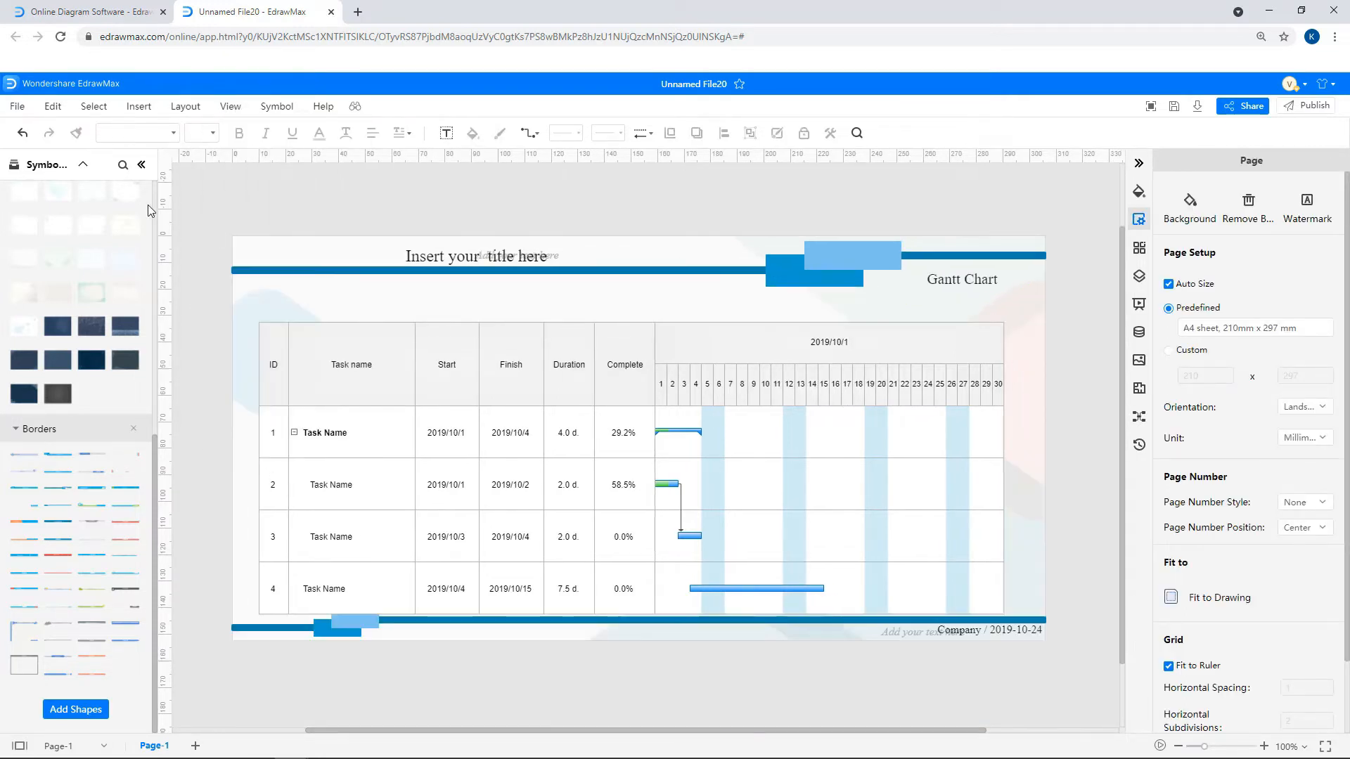
pyautogui.click(18, 107)
pyautogui.moveTo(45, 268)
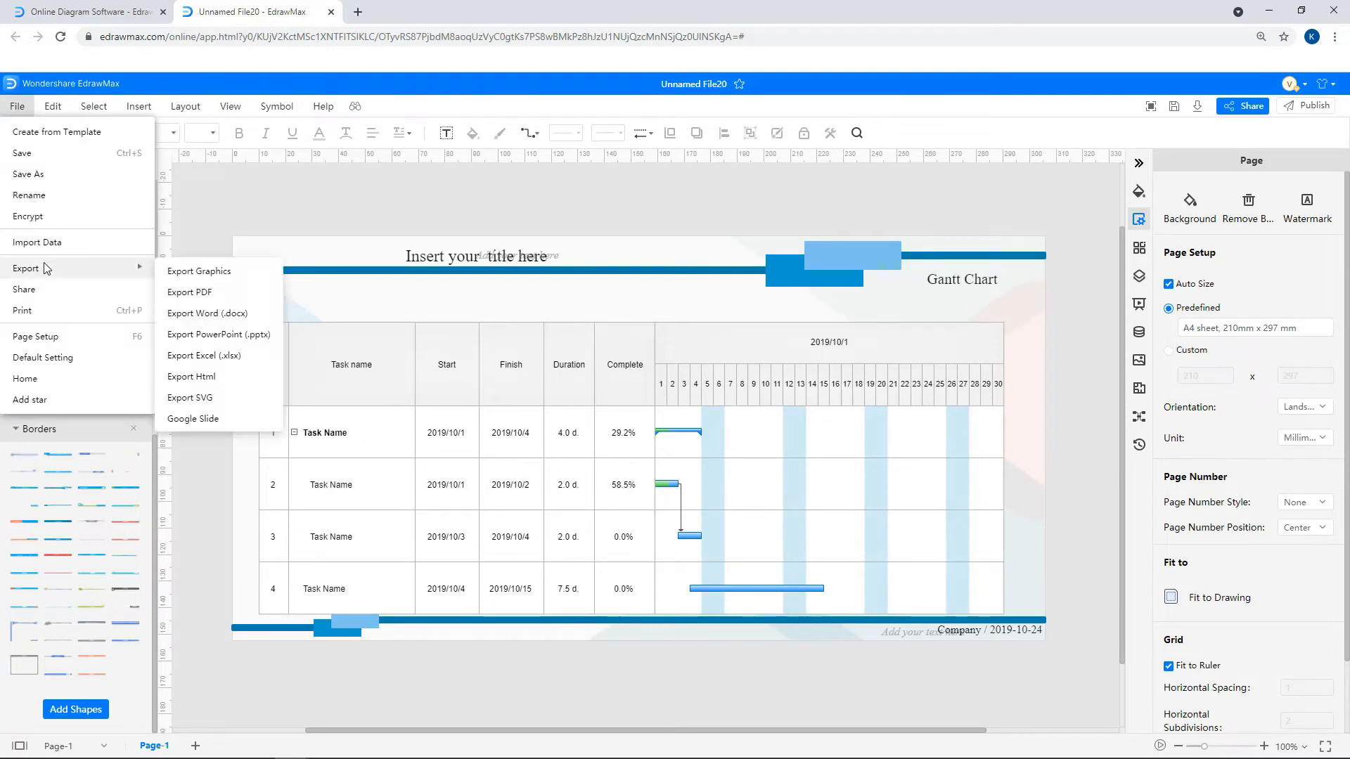
pyautogui.click(221, 293)
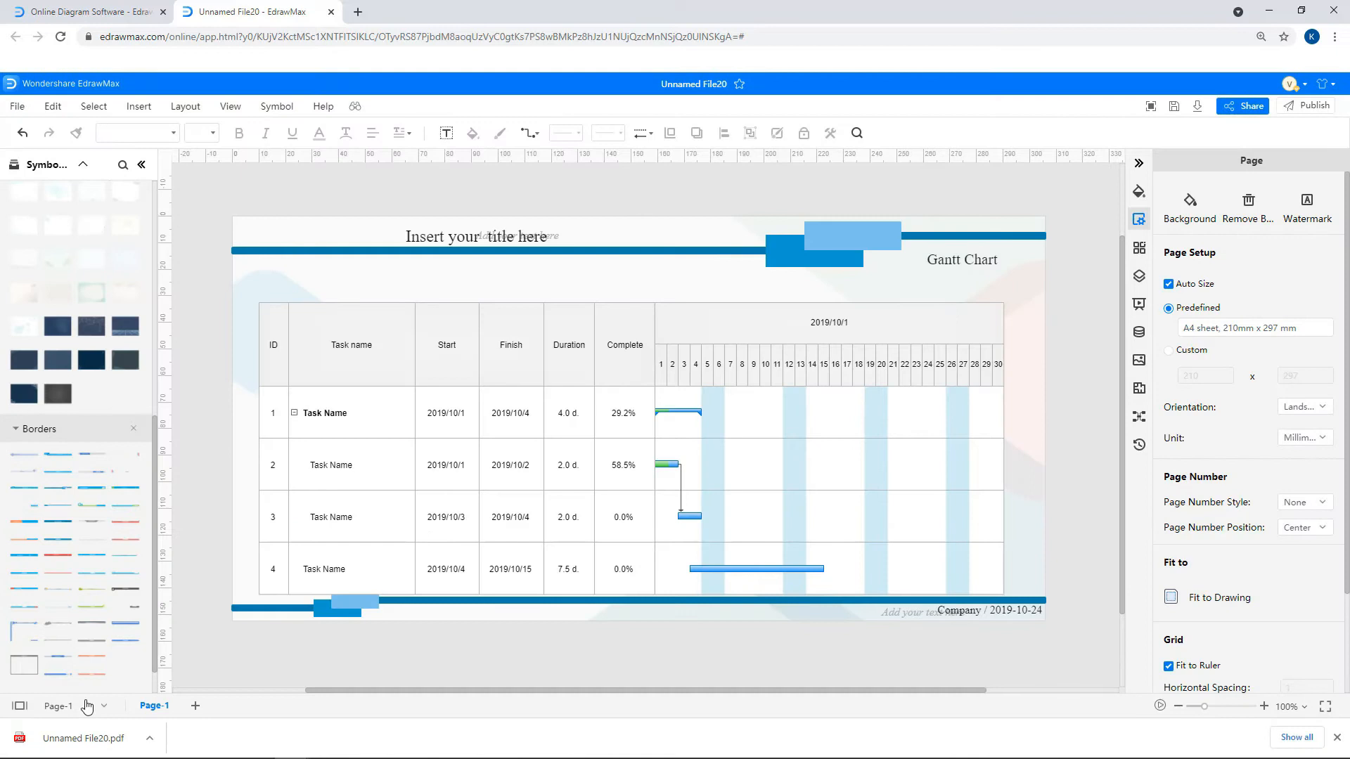
# Step: Check the exported Unnamed File20.pdf and the drawing's link-sharing options
pyautogui.click(79, 738)
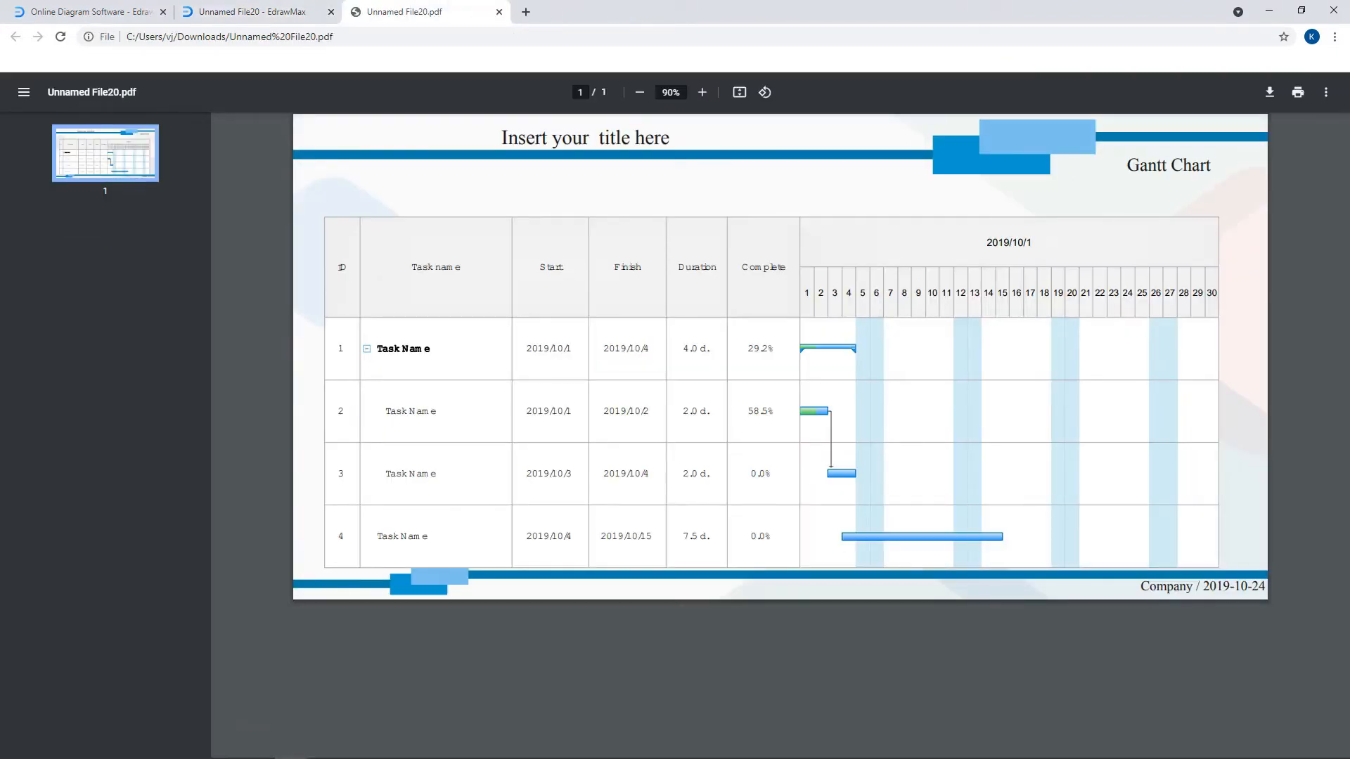
pyautogui.hotkey('ctrl', 'w')
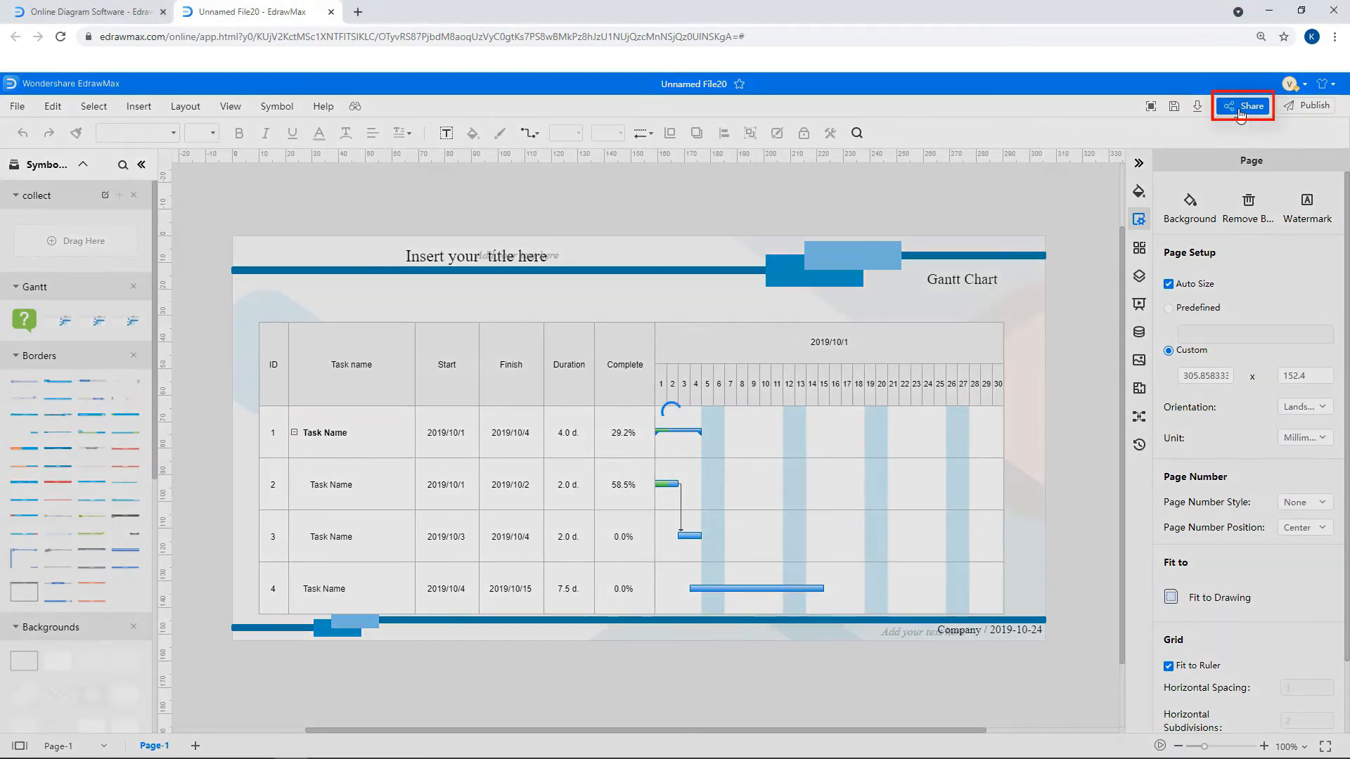
pyautogui.click(1242, 107)
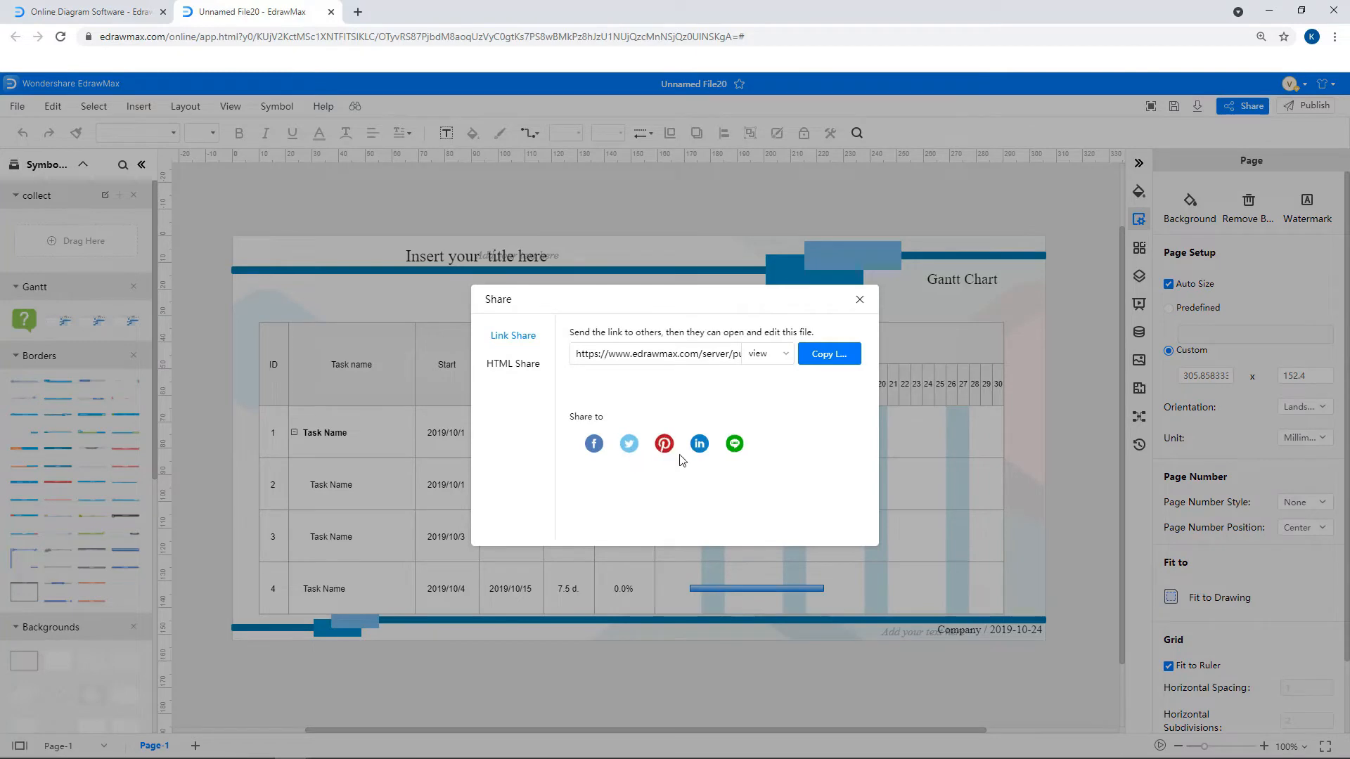
pyautogui.click(860, 299)
# Step: Publish the file as "Gantt Chart", described as "This chart shows the amount of work completed in a particular time.", tagged "gantt chart", accepting the terms
pyautogui.click(1306, 105)
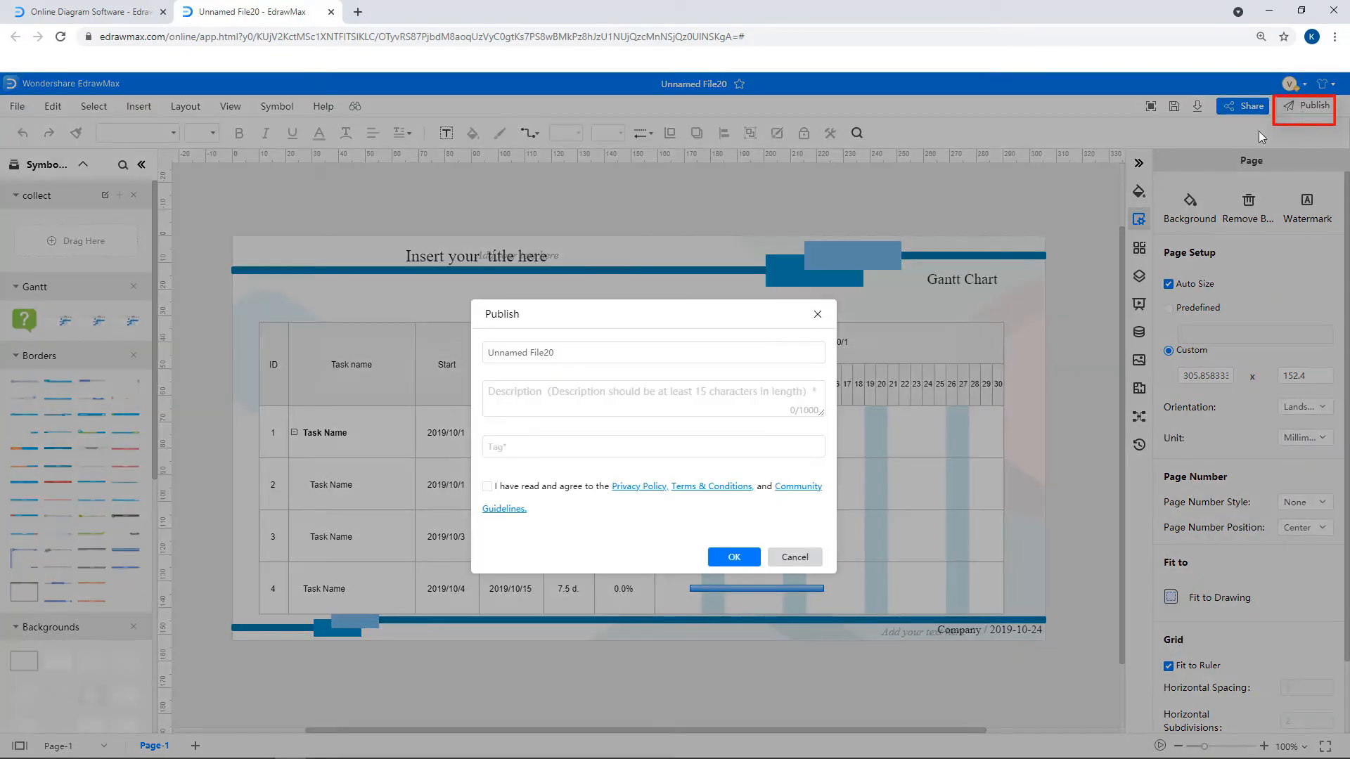
pyautogui.click(784, 353)
pyautogui.hotkey('ctrl', 'a')
pyautogui.write('Gantt Chart')
pyautogui.press('Tab')
pyautogui.write('This chart sh')
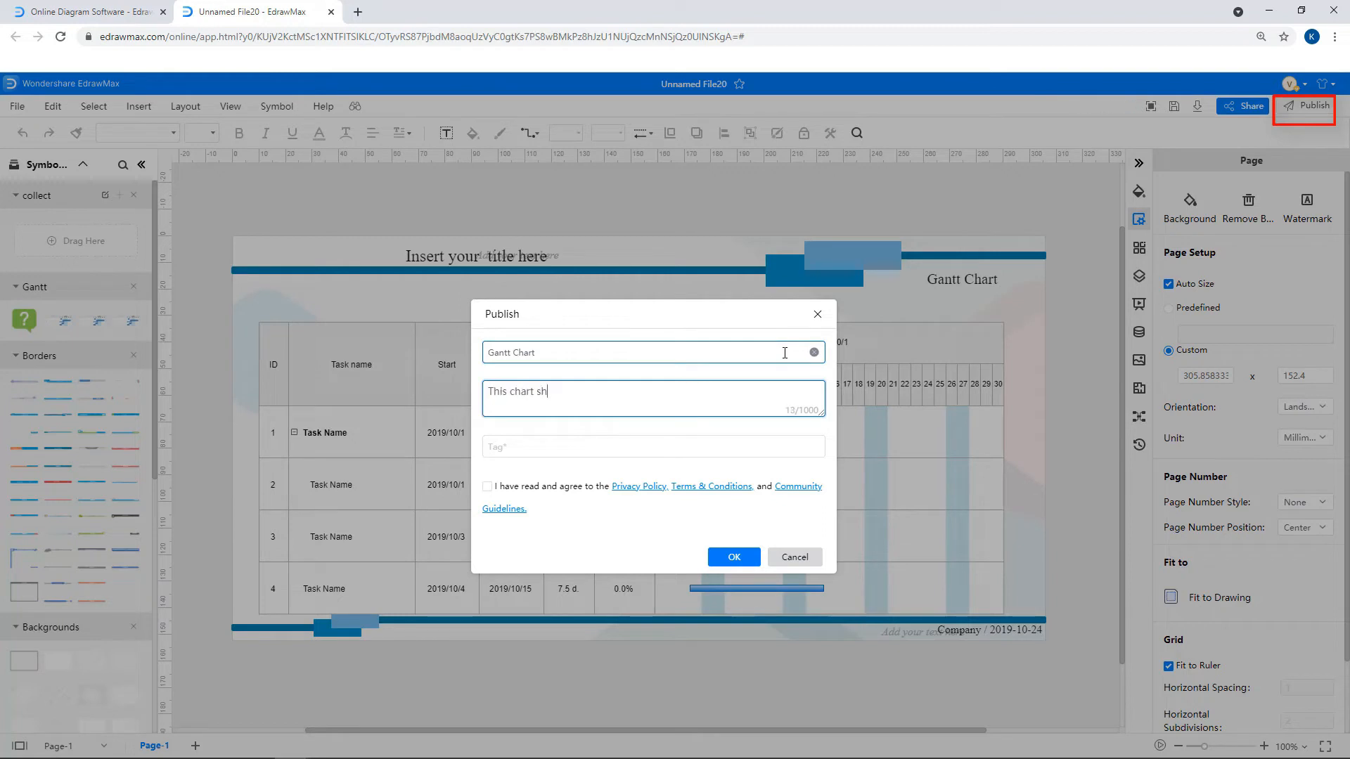
pyautogui.write('ows the amount of work completed in a particular time.')
pyautogui.press('Tab')
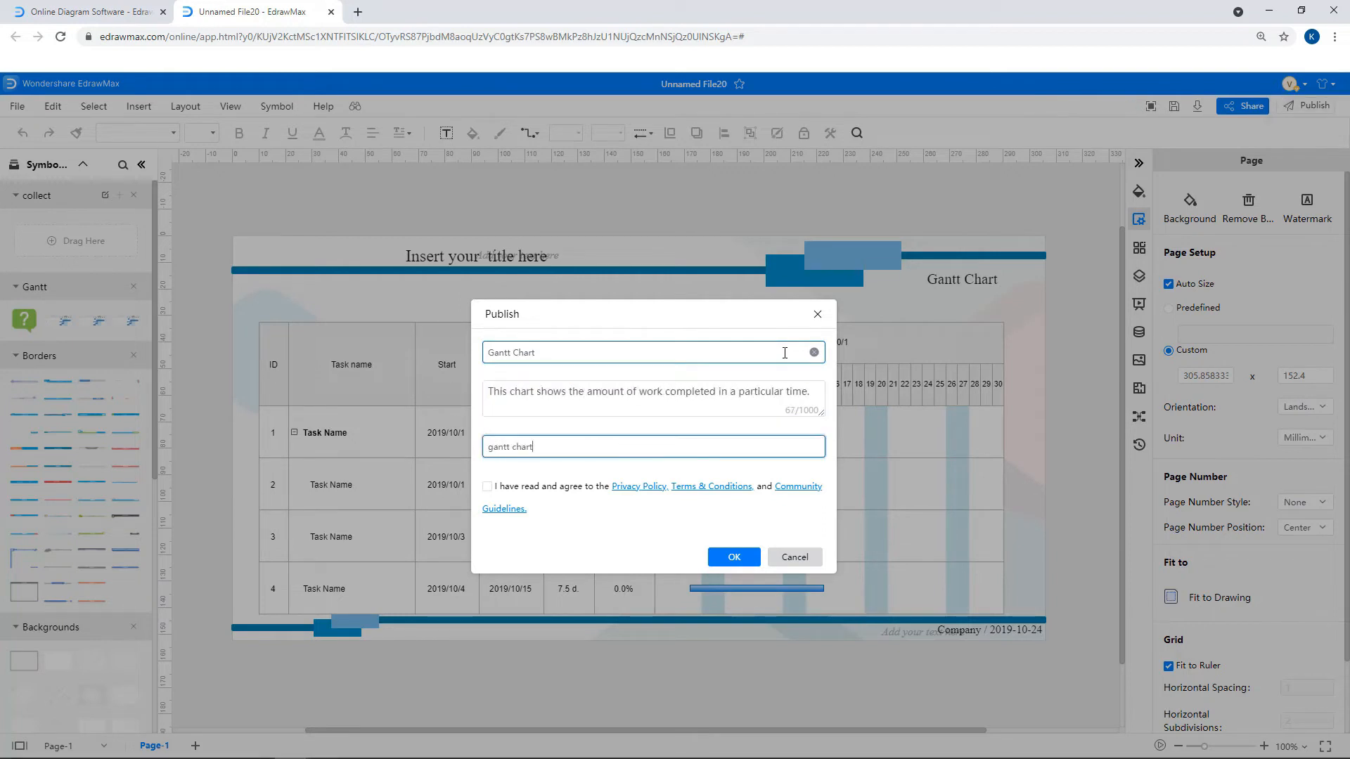
pyautogui.write('gantt chart')
pyautogui.click(487, 486)
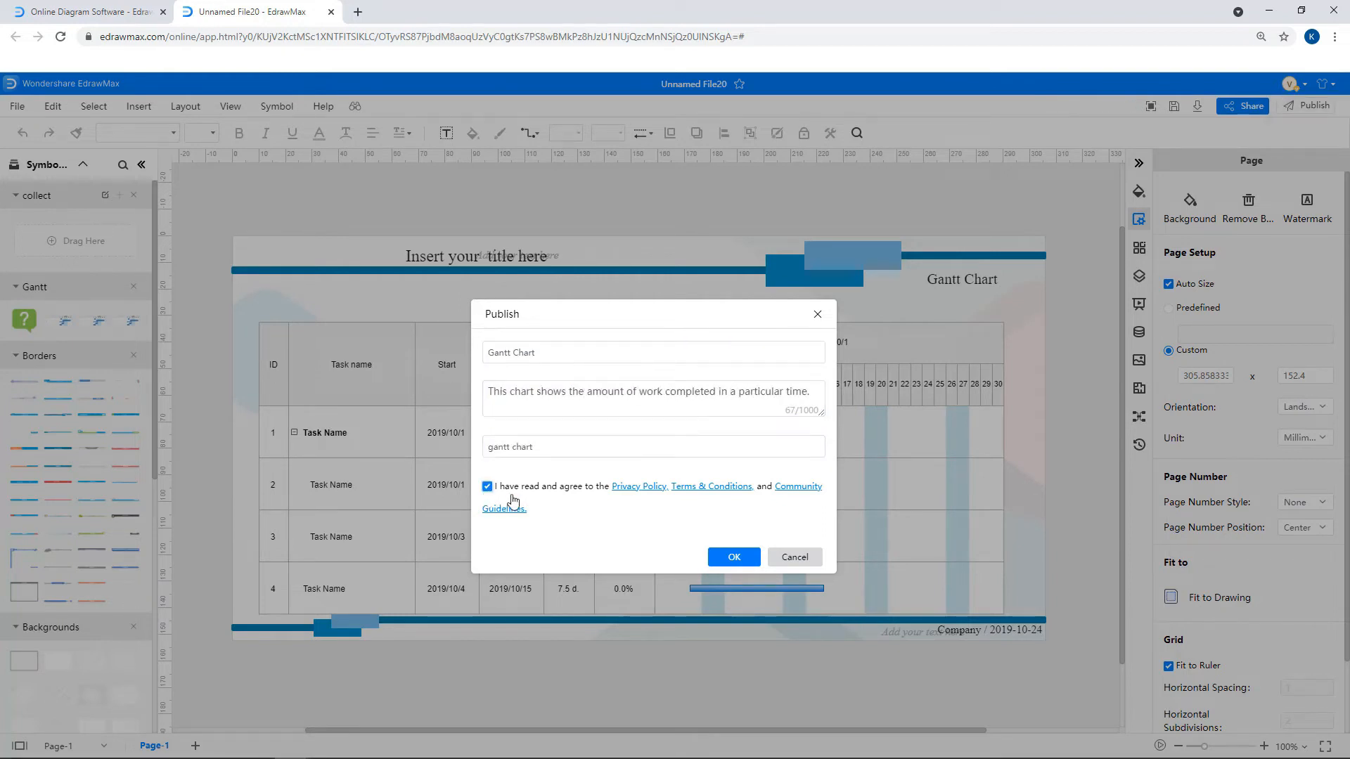
pyautogui.click(732, 558)
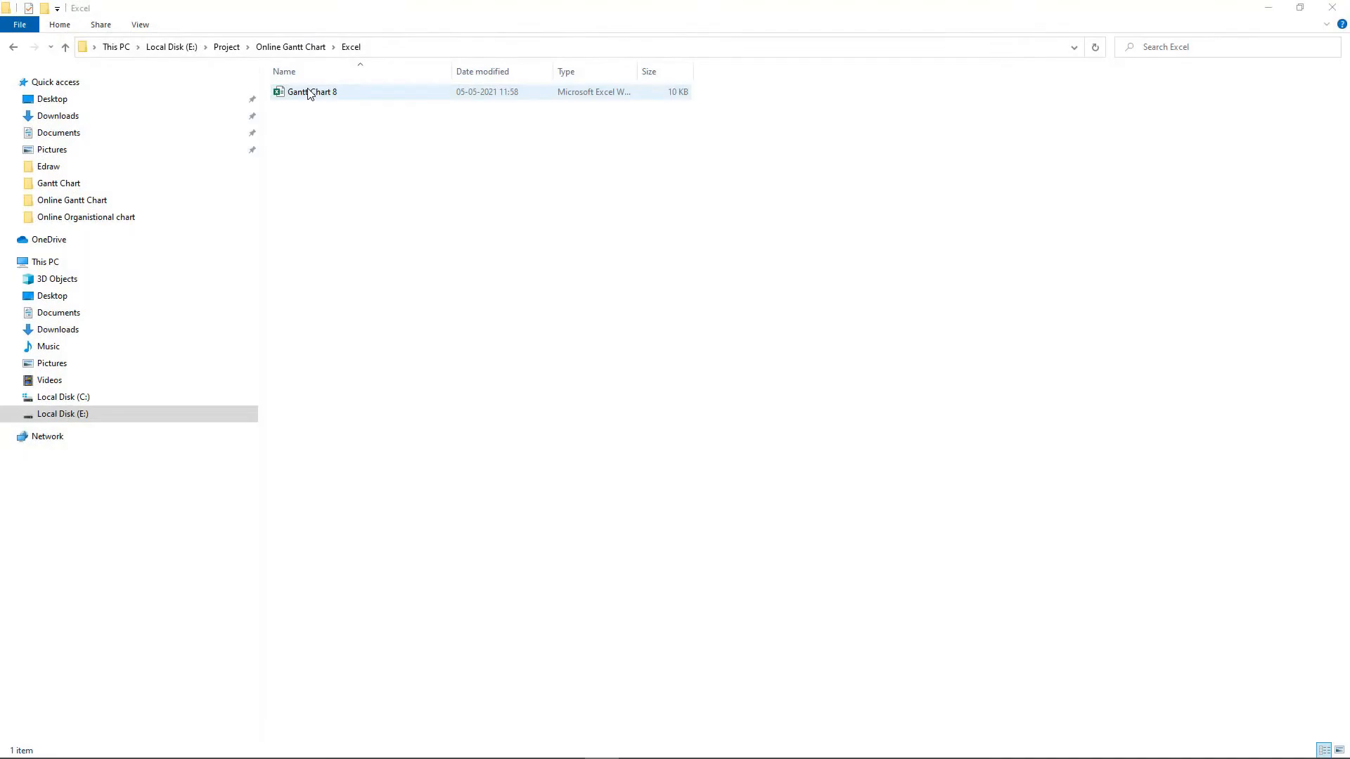
# Step: Open the Gantt Chart 8 workbook, and switch to EdrawMax to place a Gantt chart with its default options on the blank page
pyautogui.doubleClick(310, 92)
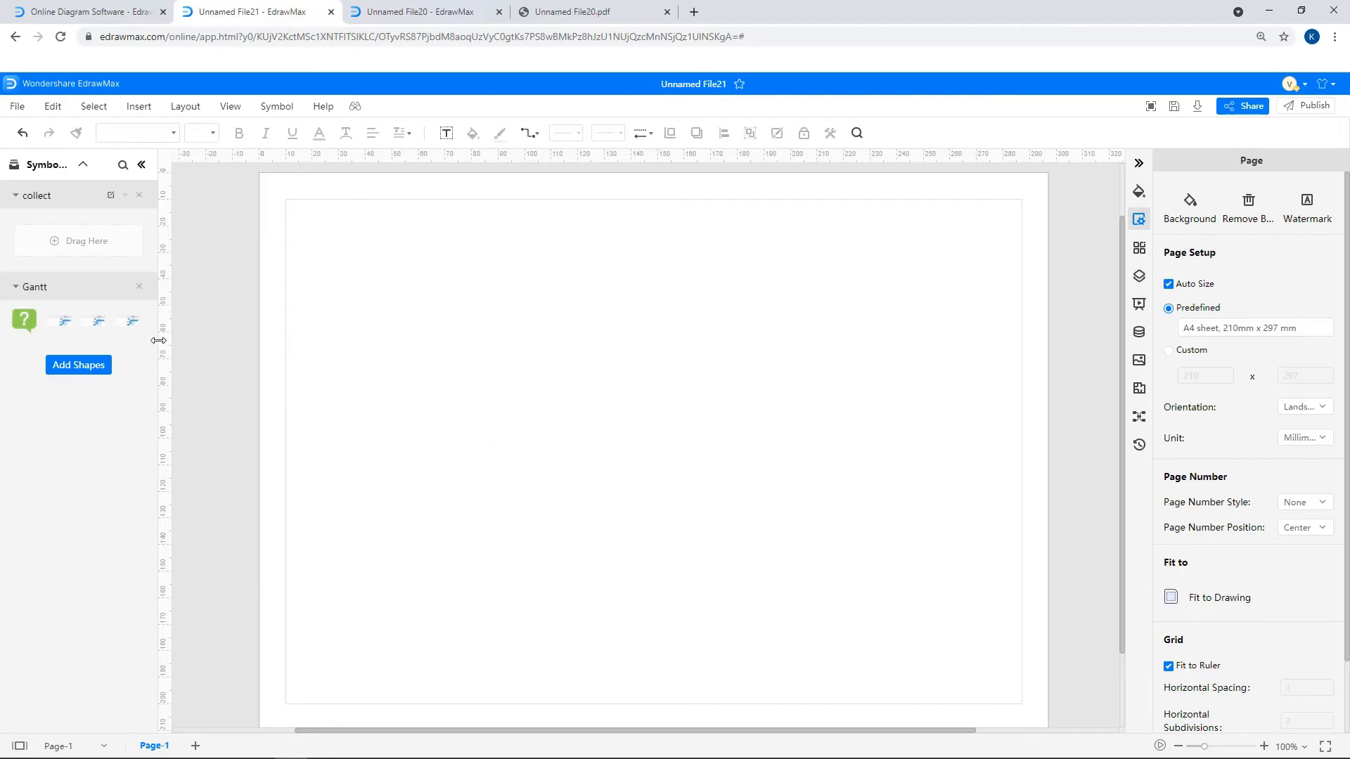
pyautogui.moveTo(66, 323); pyautogui.dragTo(648, 365)
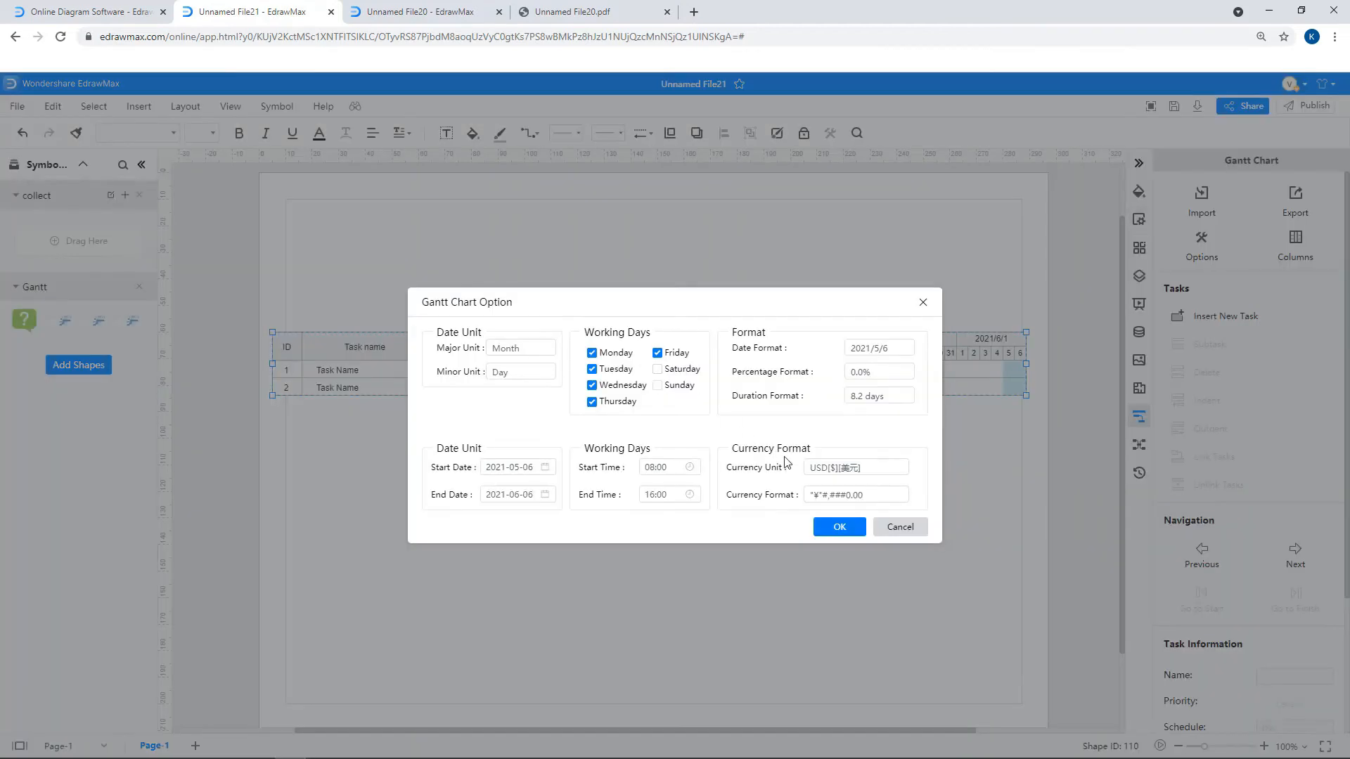
pyautogui.click(900, 528)
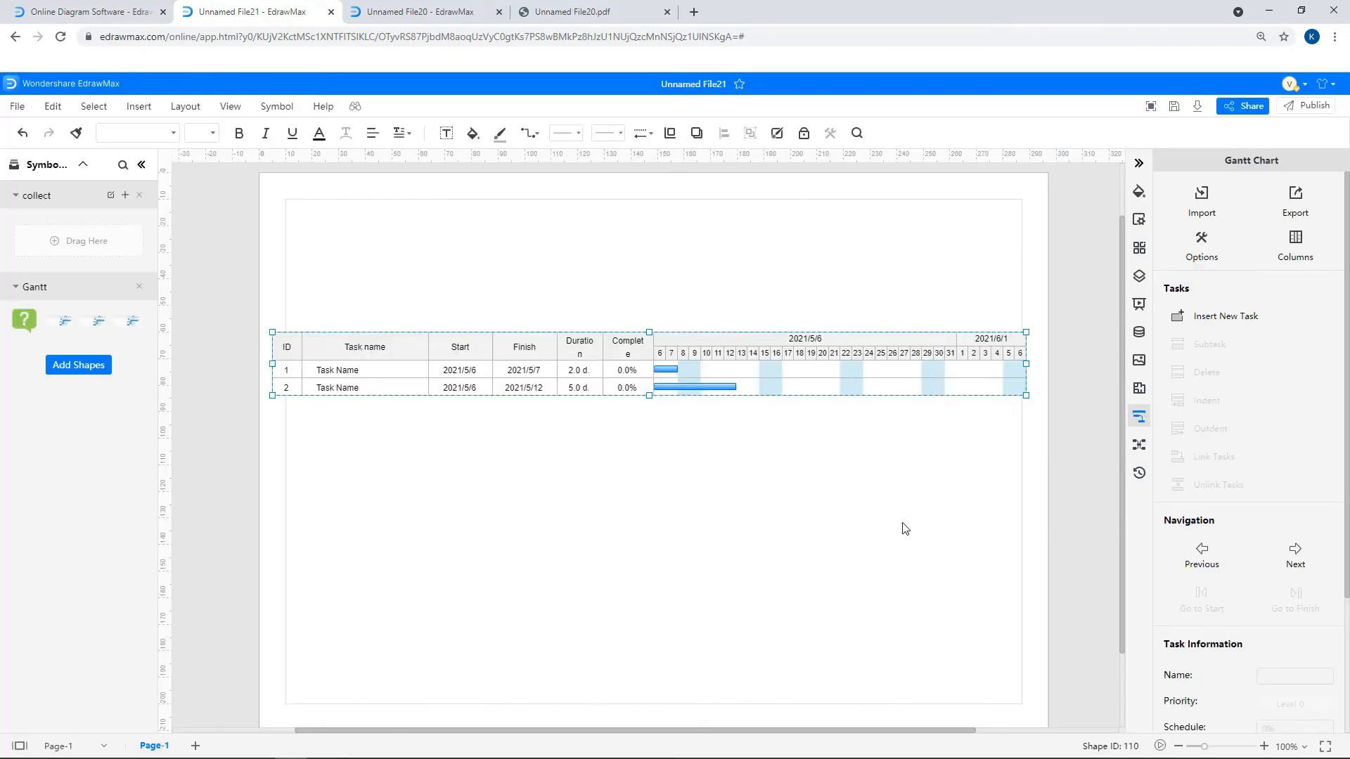
# Step: Import the Gantt Chart 8 workbook into the chart and enlarge the chart to span the page width
pyautogui.click(1202, 211)
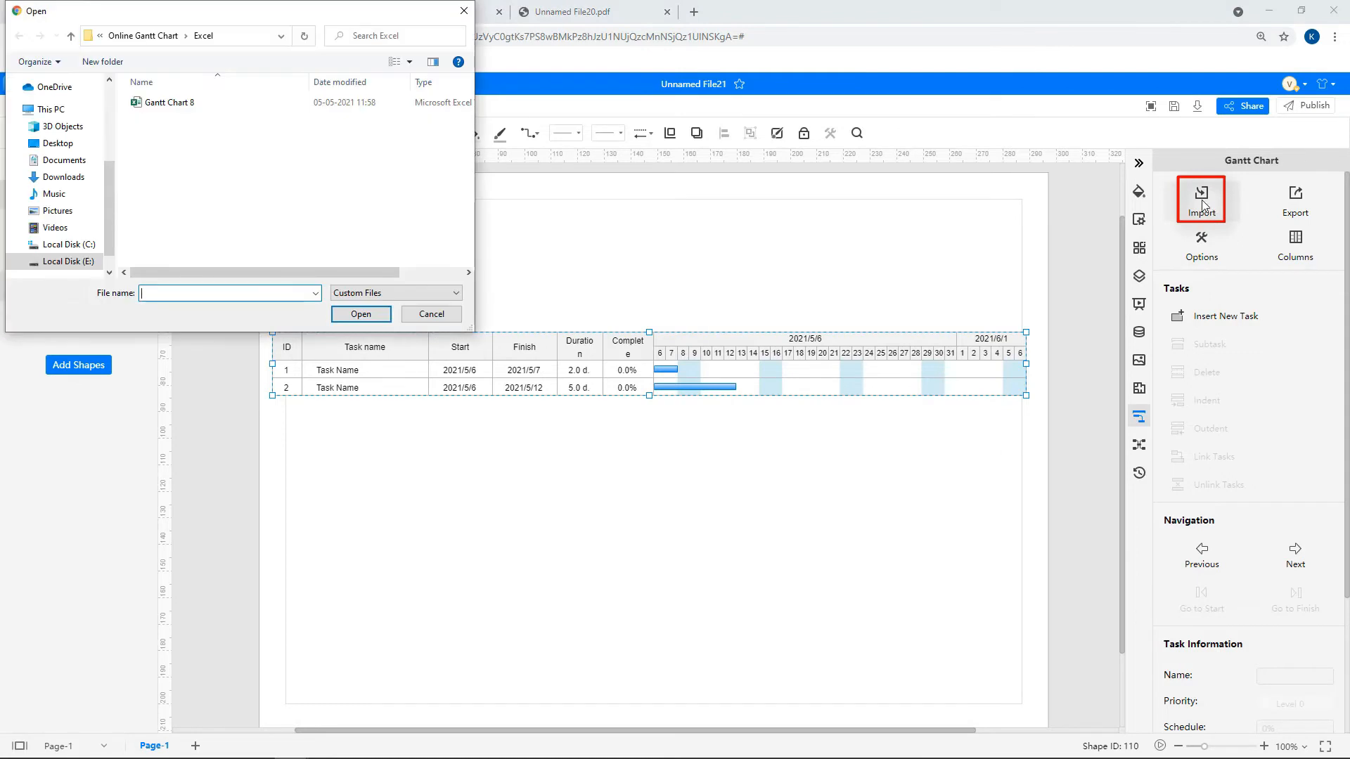
pyautogui.click(395, 110)
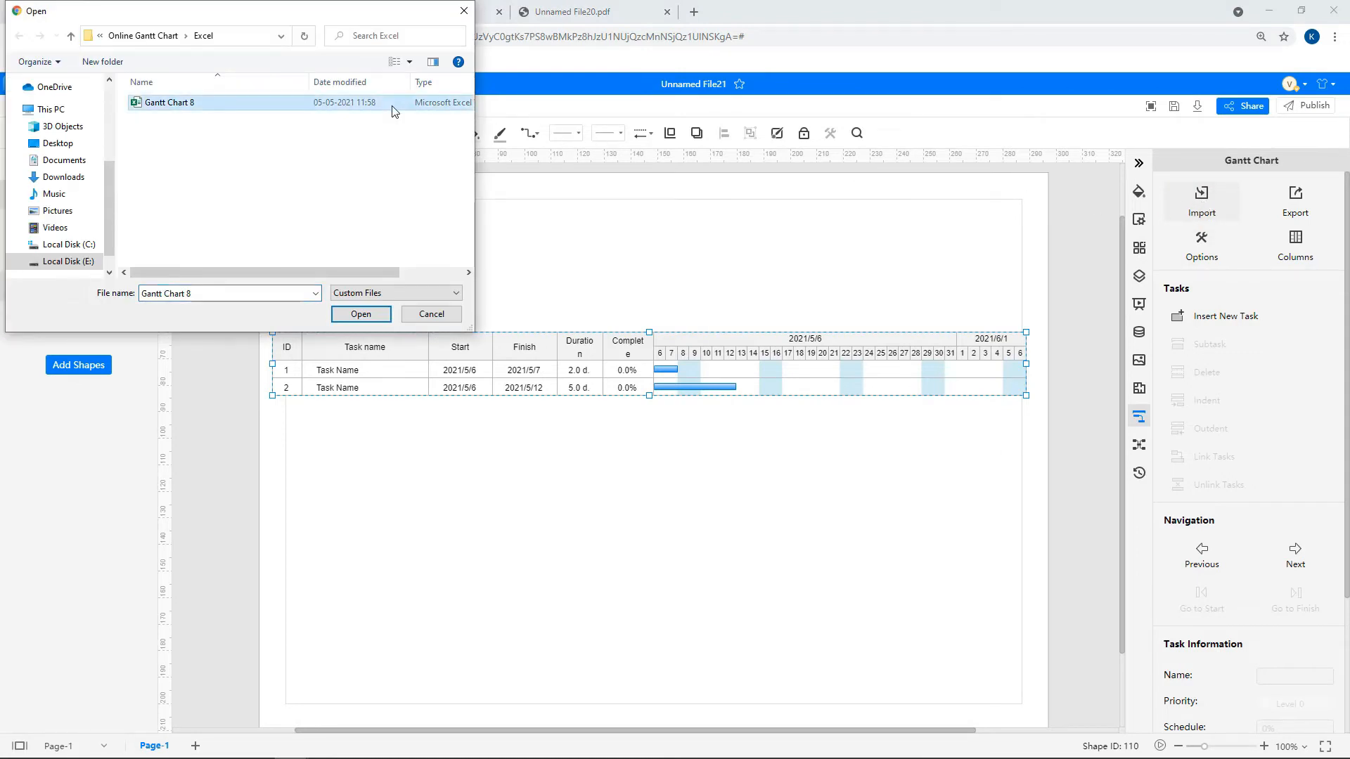
pyautogui.click(360, 314)
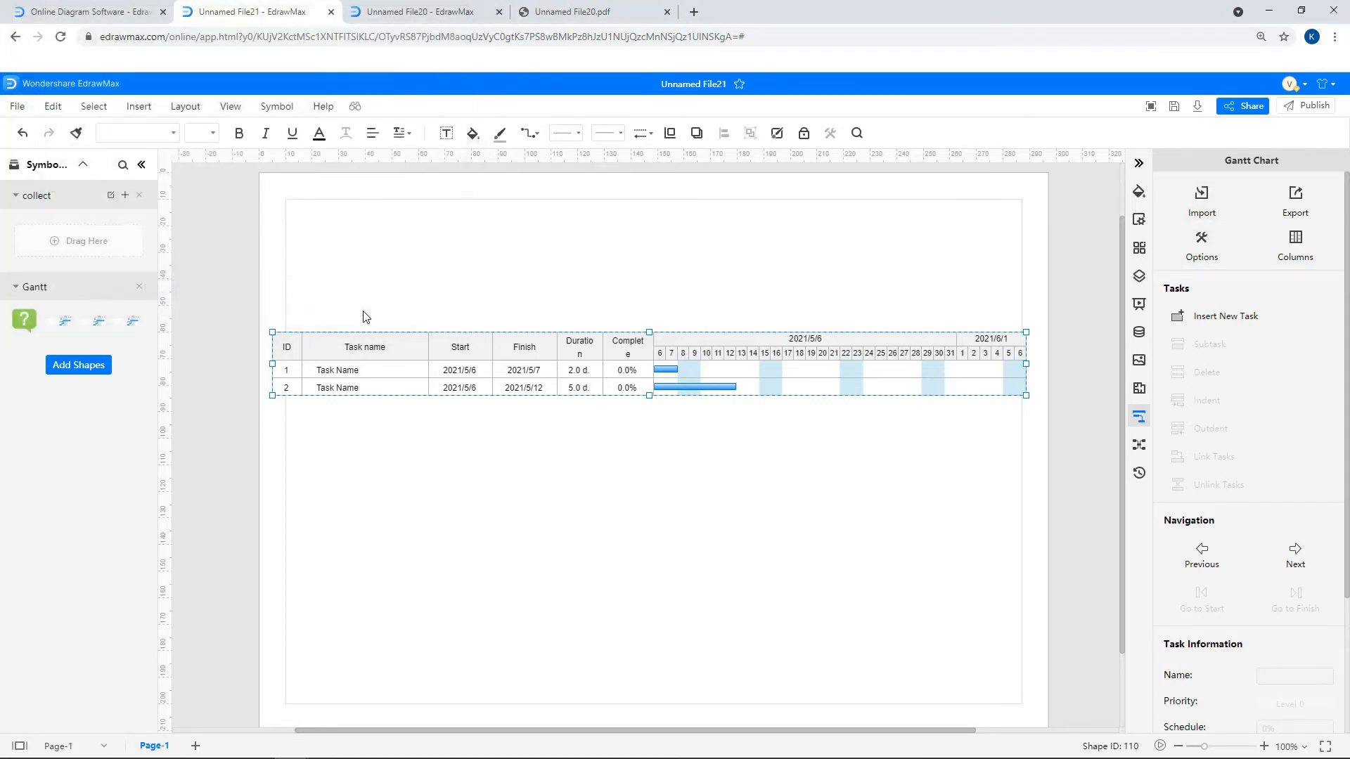
pyautogui.moveTo(653, 412); pyautogui.dragTo(641, 574)
pyautogui.moveTo(1020, 575); pyautogui.dragTo(1040, 583)
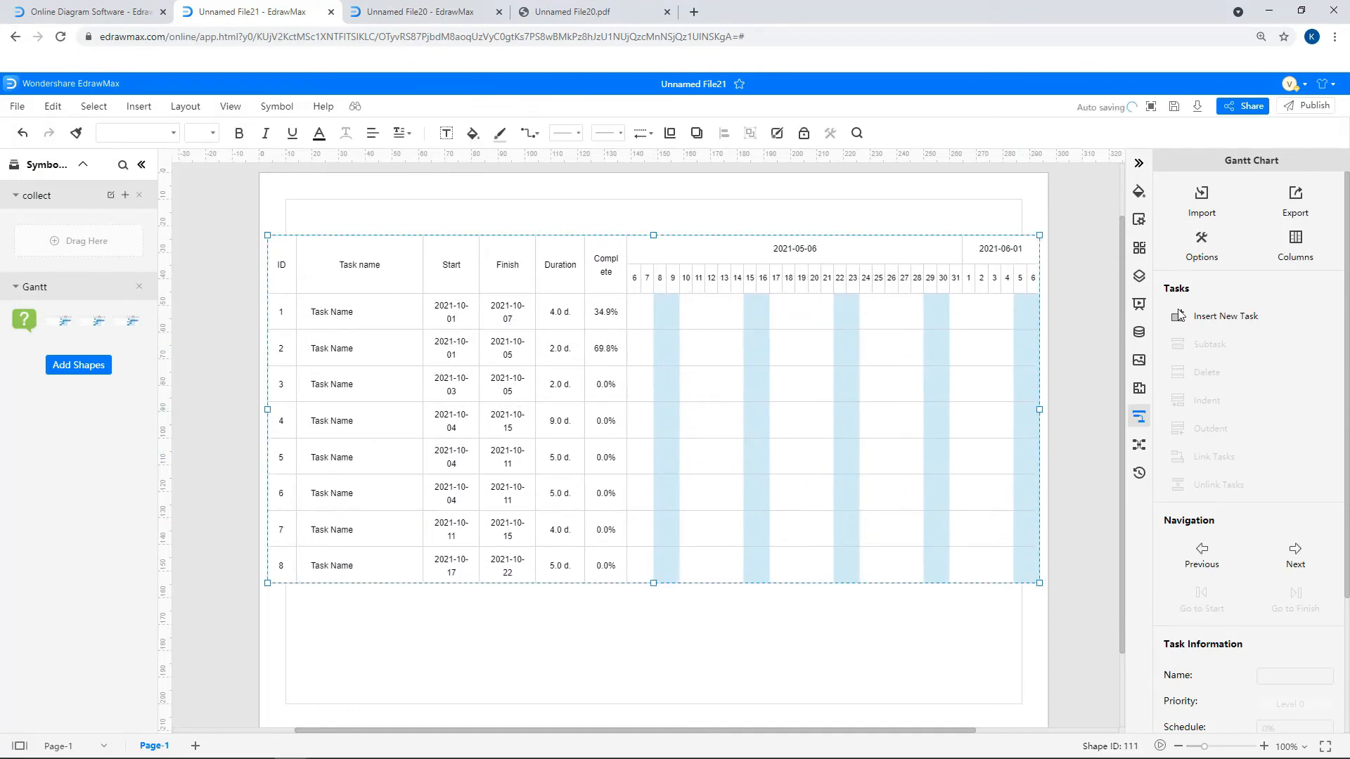
# Step: Set the Gantt chart's start date to 2021-10-01 in its options
pyautogui.click(1199, 265)
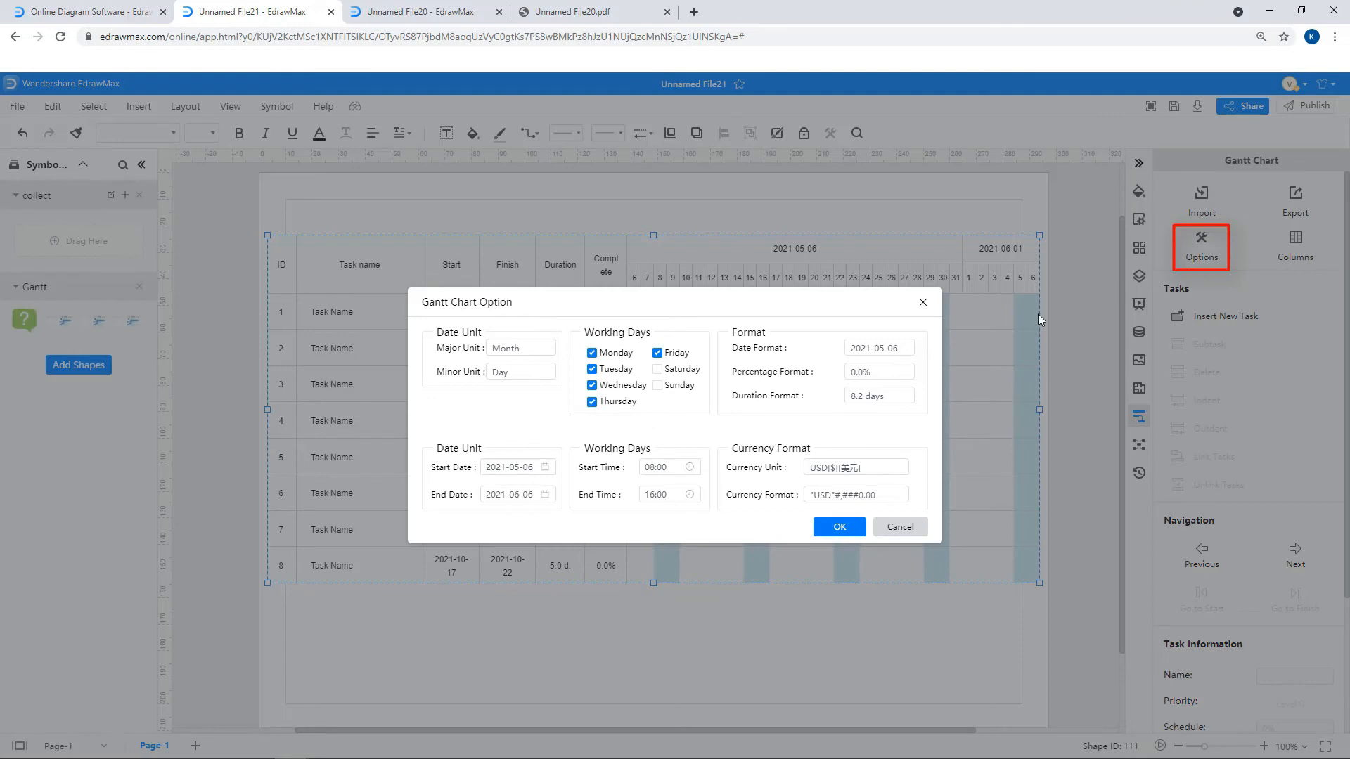
pyautogui.click(546, 469)
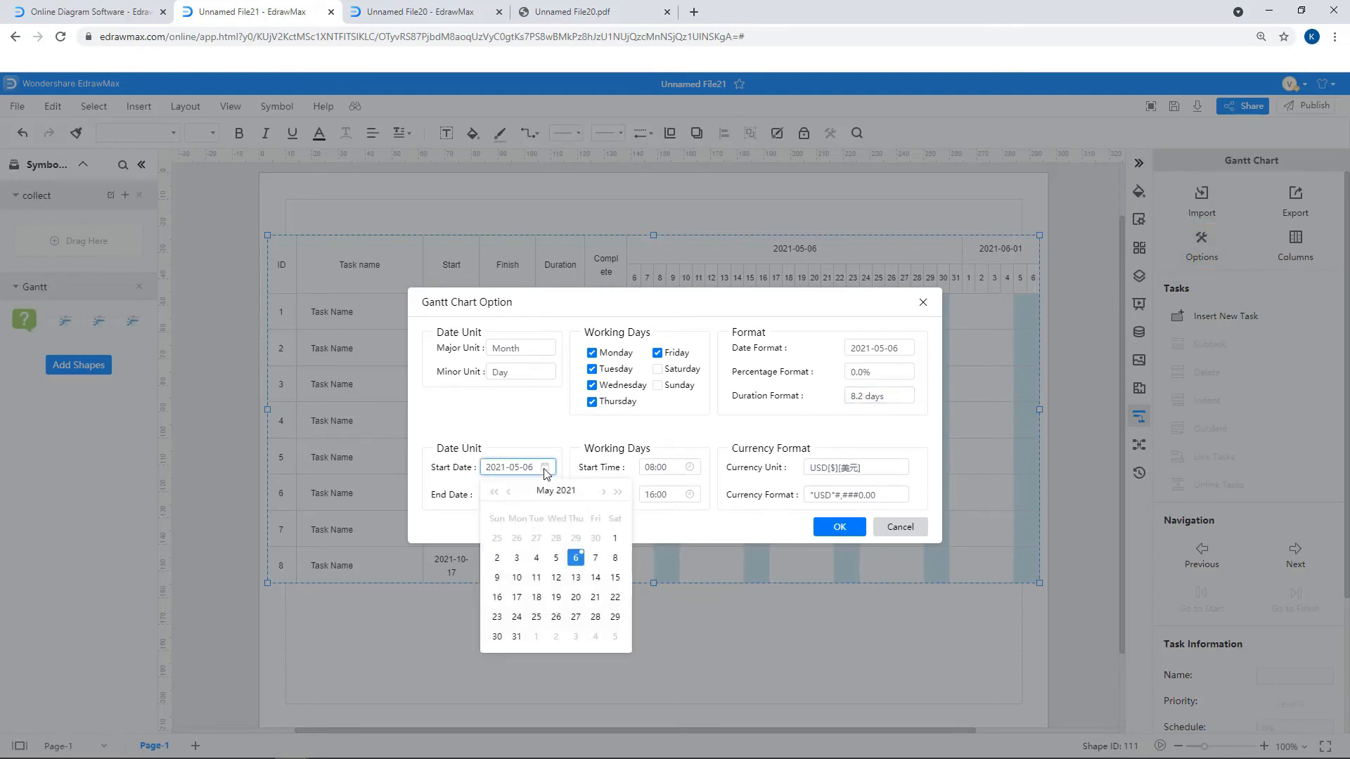
pyautogui.click(546, 490)
pyautogui.click(507, 634)
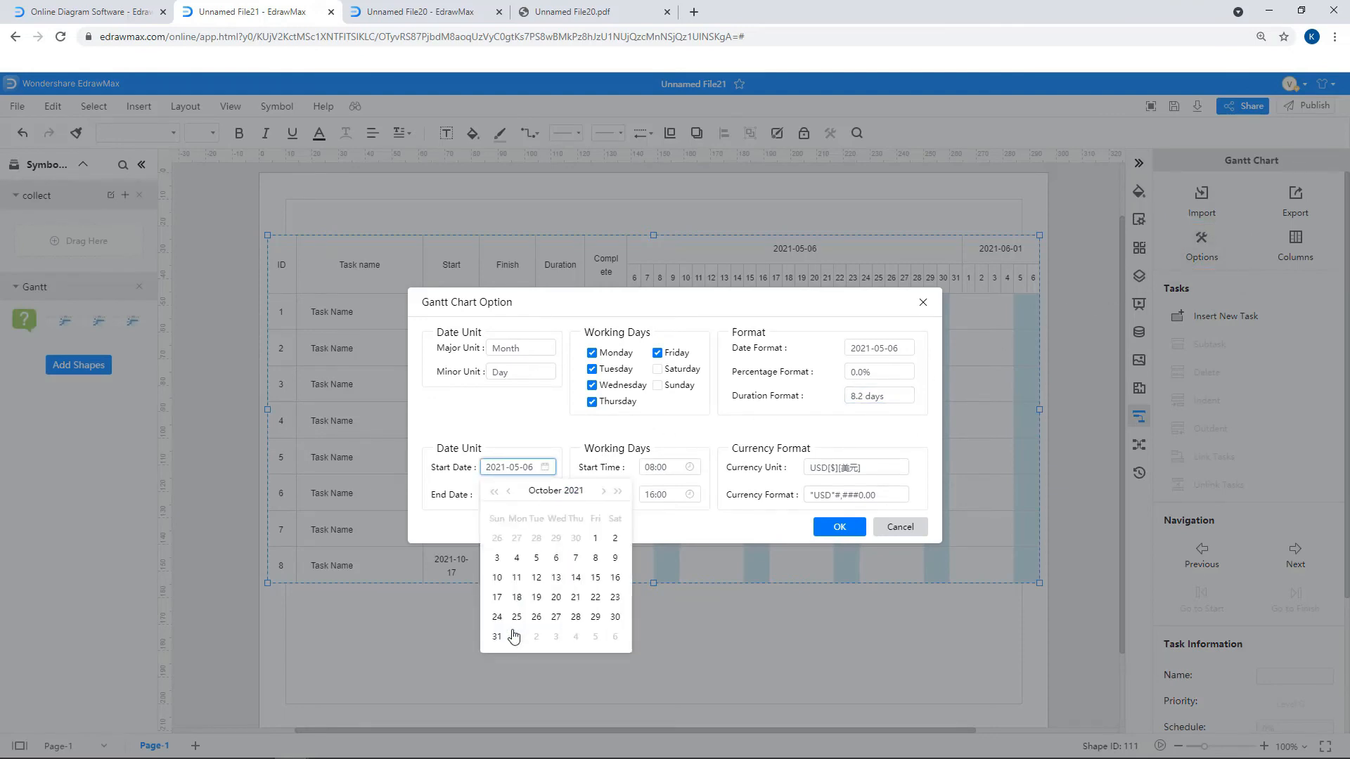
pyautogui.click(594, 538)
# Step: Set the Gantt chart's end date to 2021-10-31 and apply the options
pyautogui.click(546, 495)
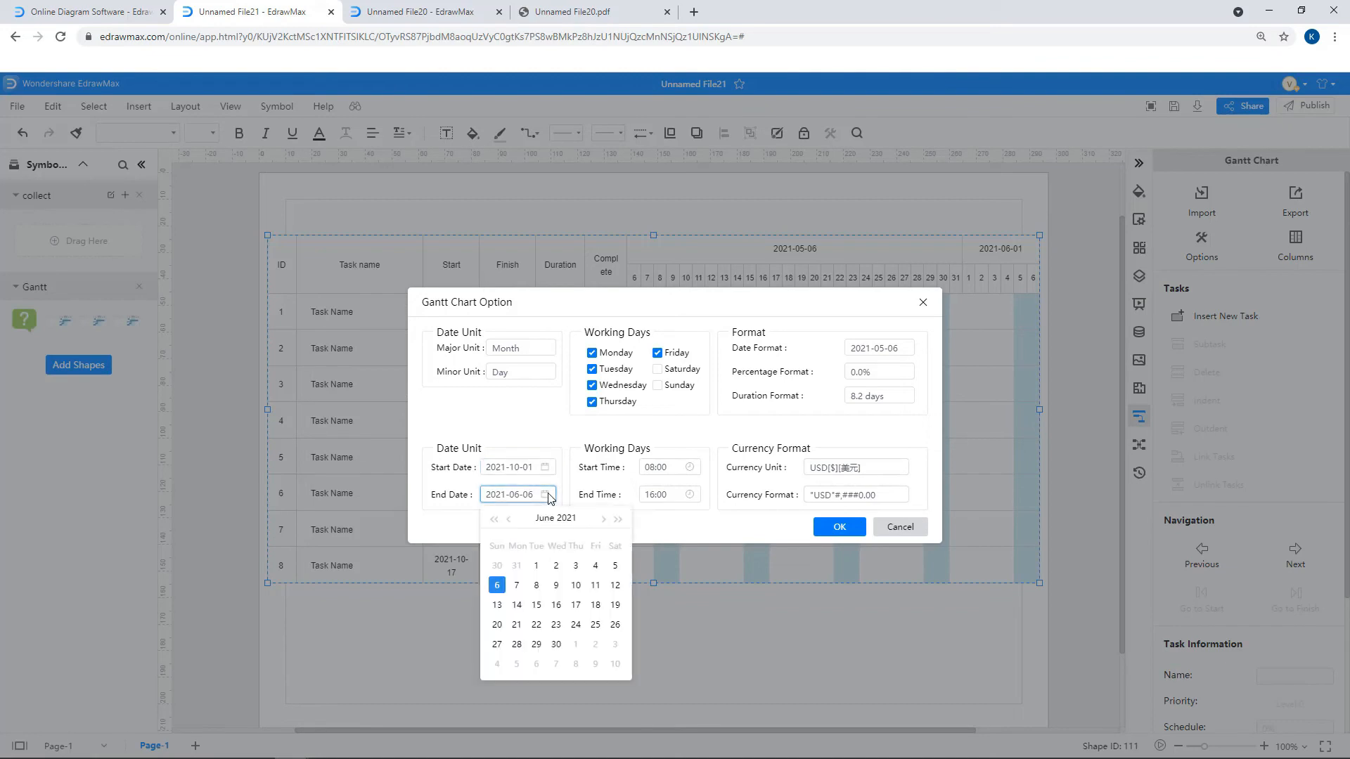
pyautogui.click(552, 518)
pyautogui.click(511, 651)
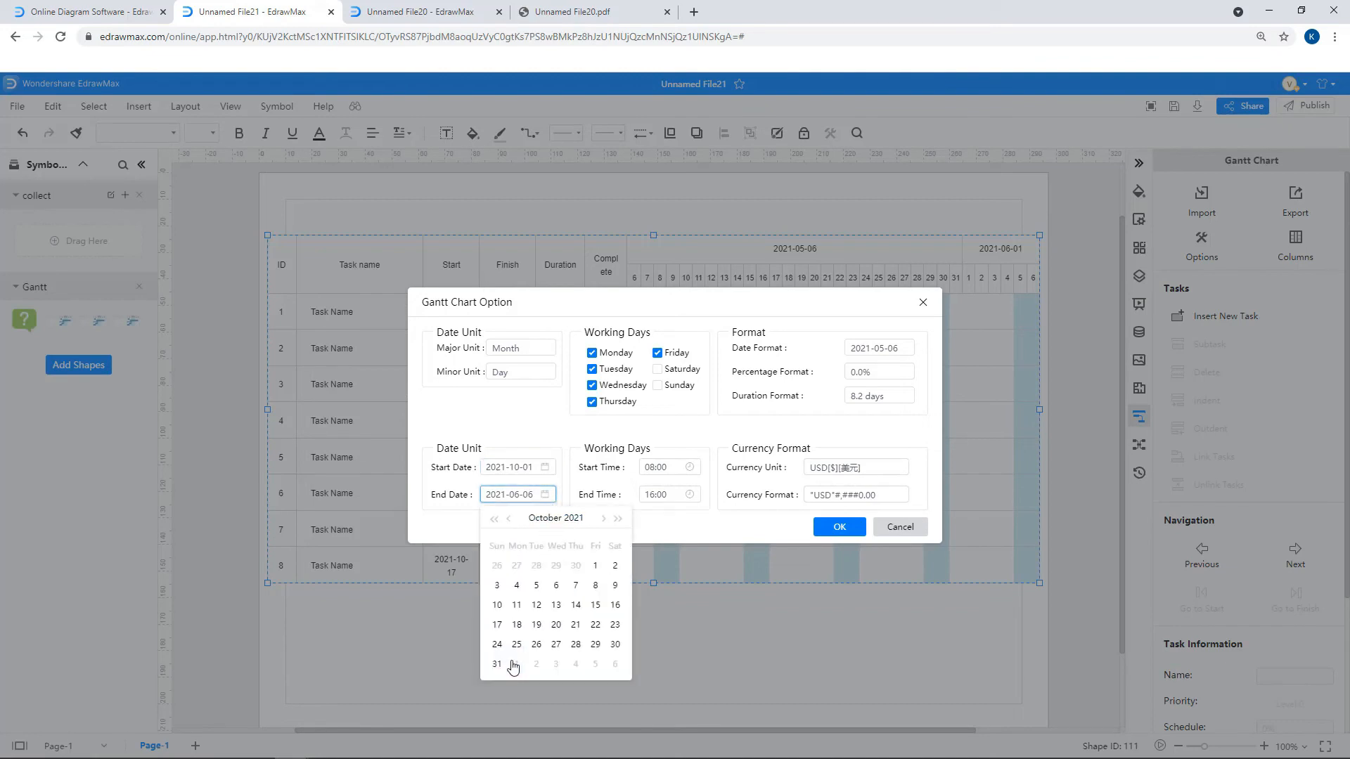
pyautogui.click(500, 664)
pyautogui.click(822, 531)
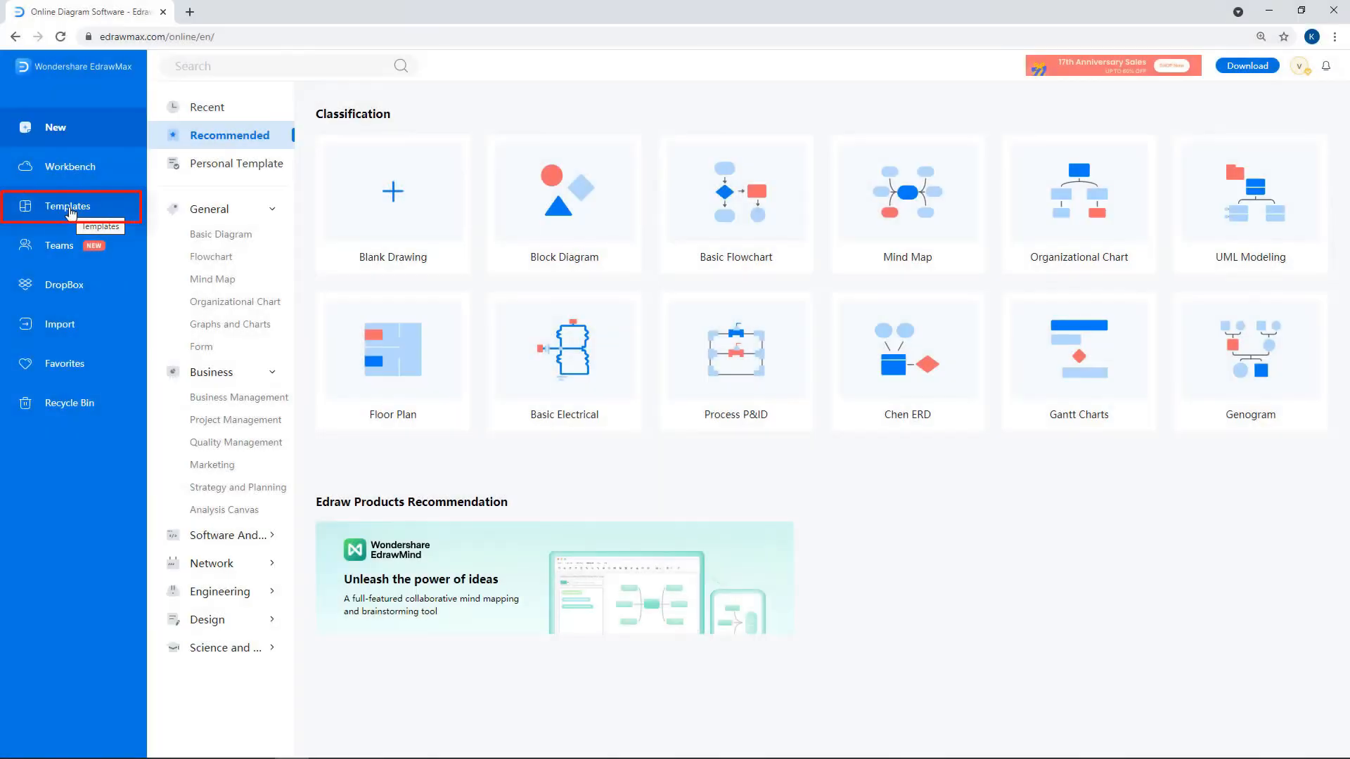
# Step: Browse the Project Management diagram types in the template gallery
pyautogui.click(71, 211)
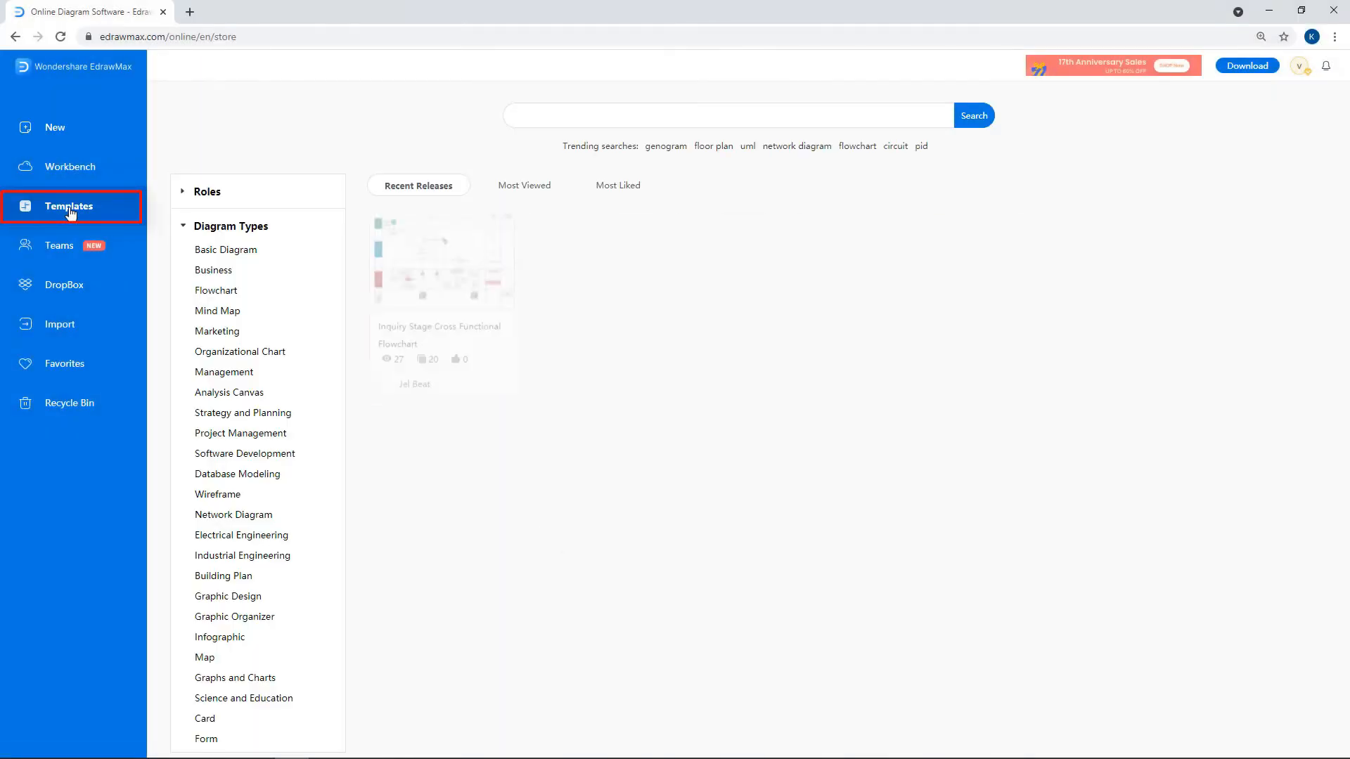
pyautogui.click(222, 434)
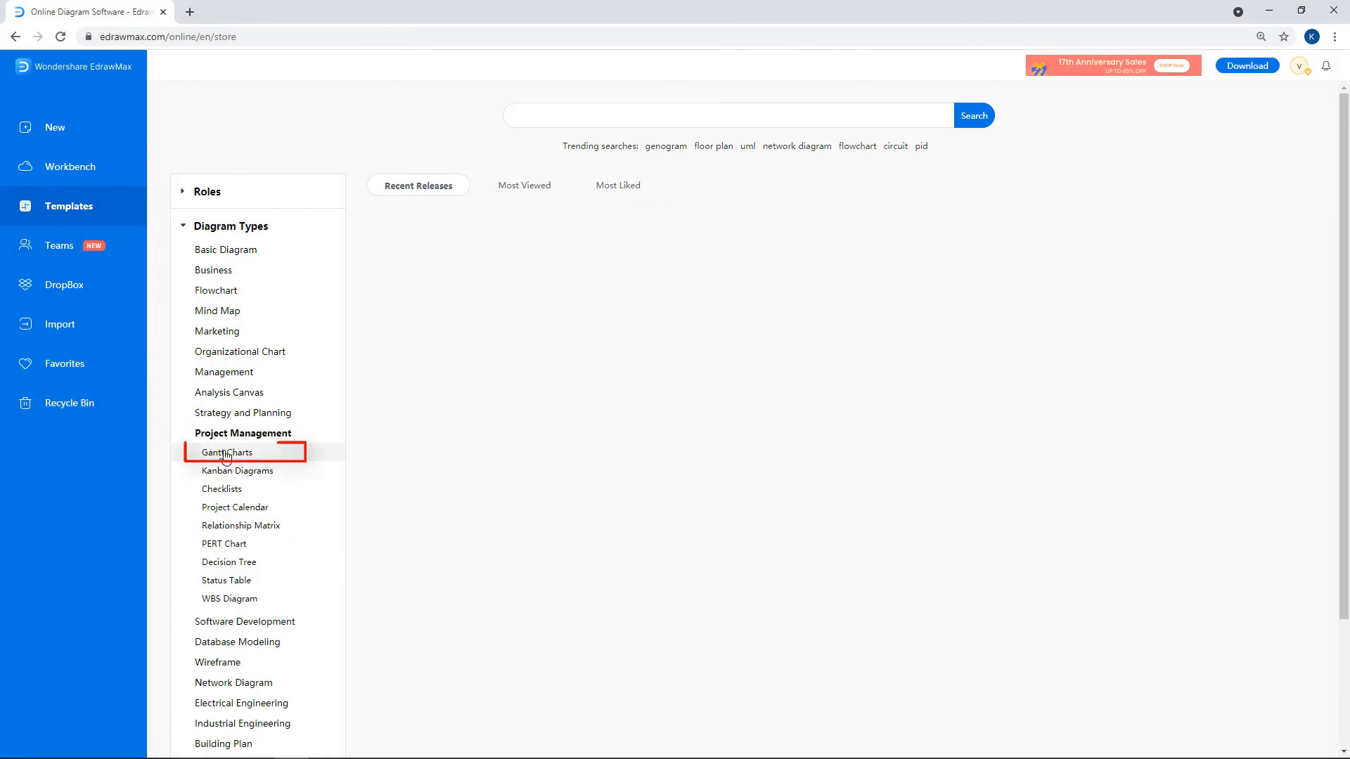